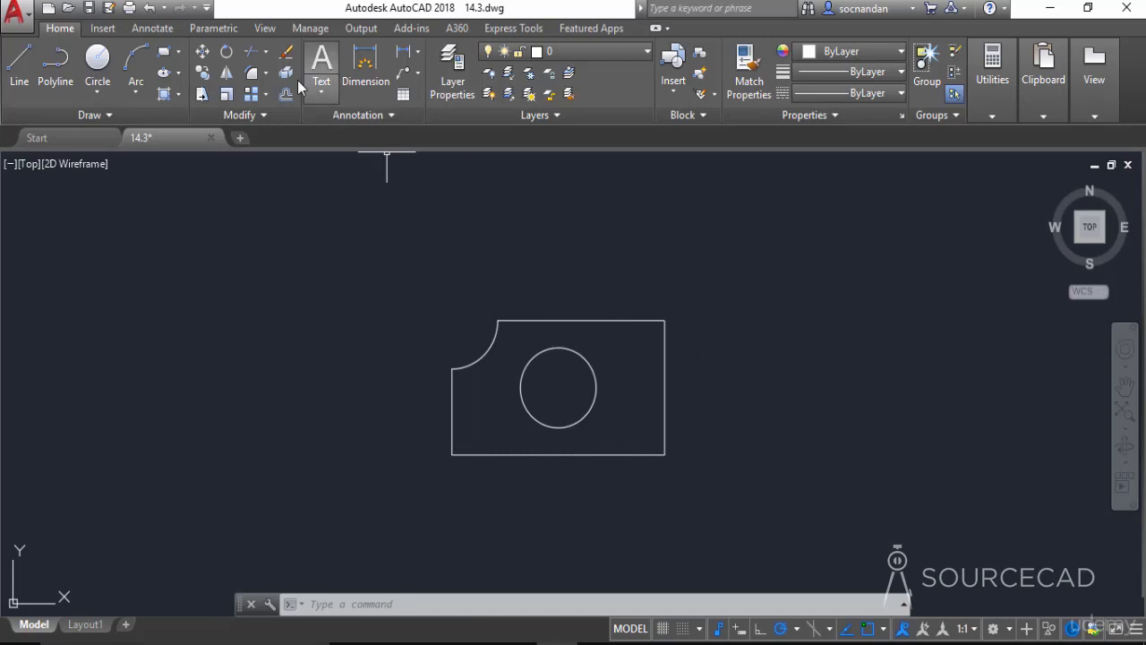
Step: Apply a Parallel constraint between the top and bottom edges of the plate outline
{"action": "left_click", "coordinate": [215, 29]}
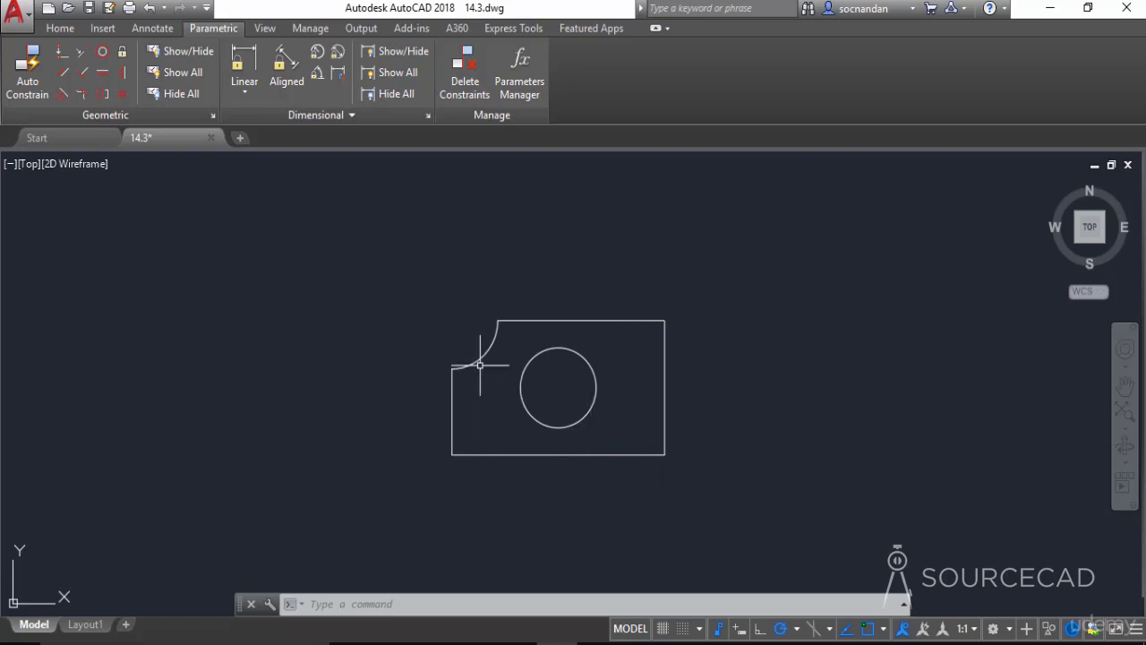
{"action": "left_click", "coordinate": [63, 77]}
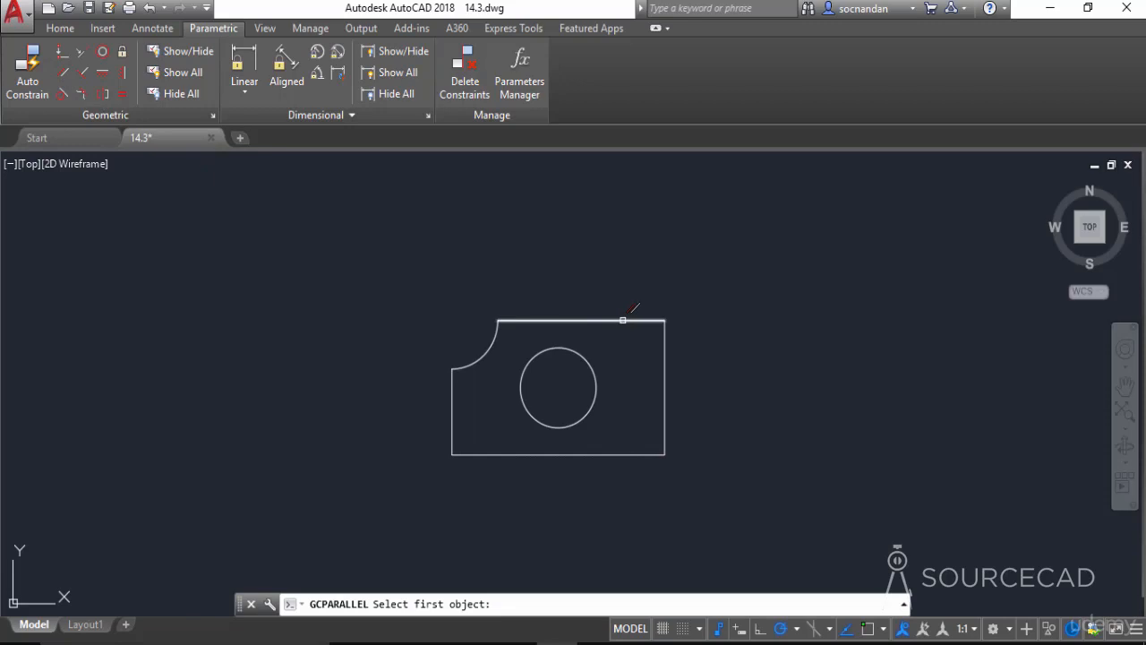
{"action": "left_click", "coordinate": [623, 319]}
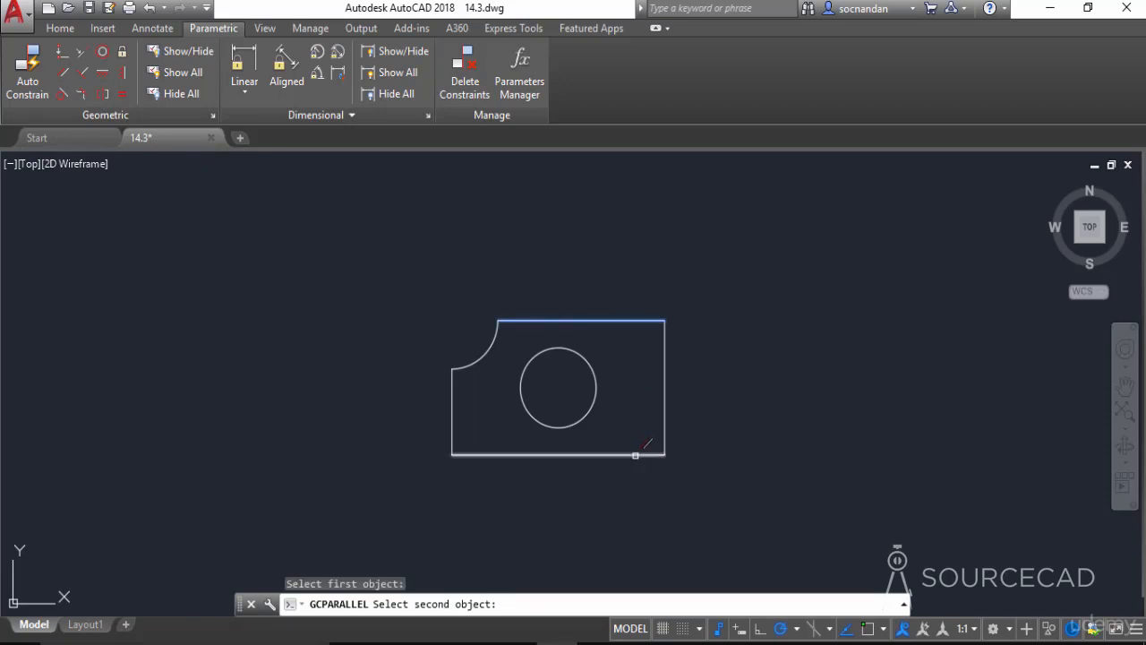
{"action": "left_click", "coordinate": [635, 454]}
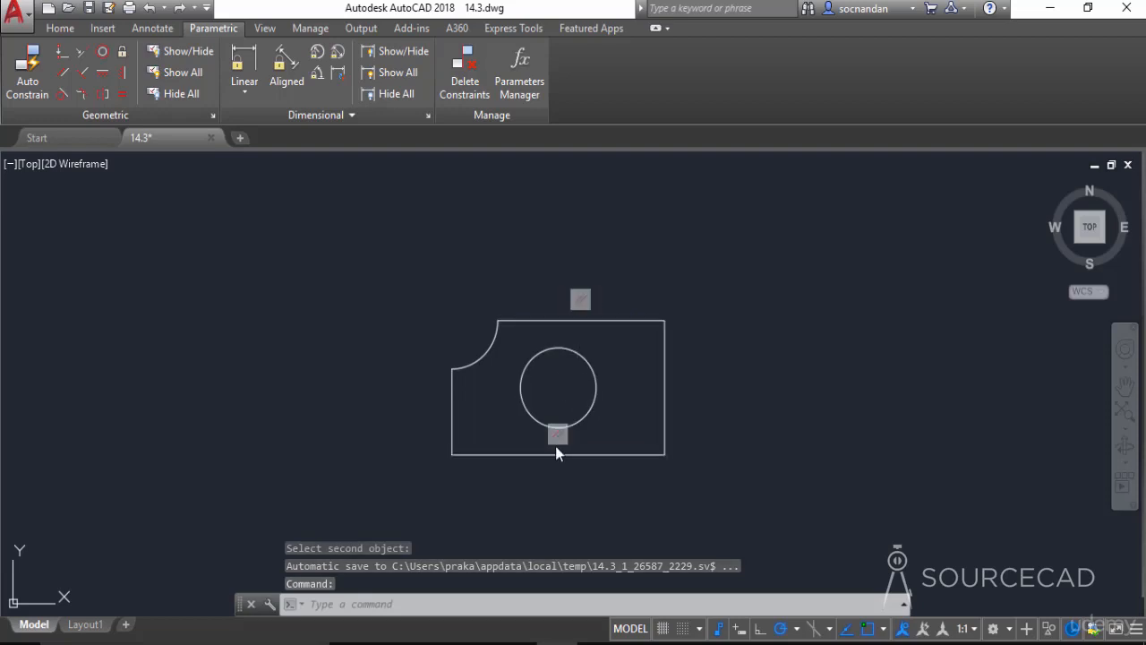
Step: Test the parallel edges by stretching the outline's upper-right corner straight up, and undo the stretch
{"action": "left_click", "coordinate": [639, 320]}
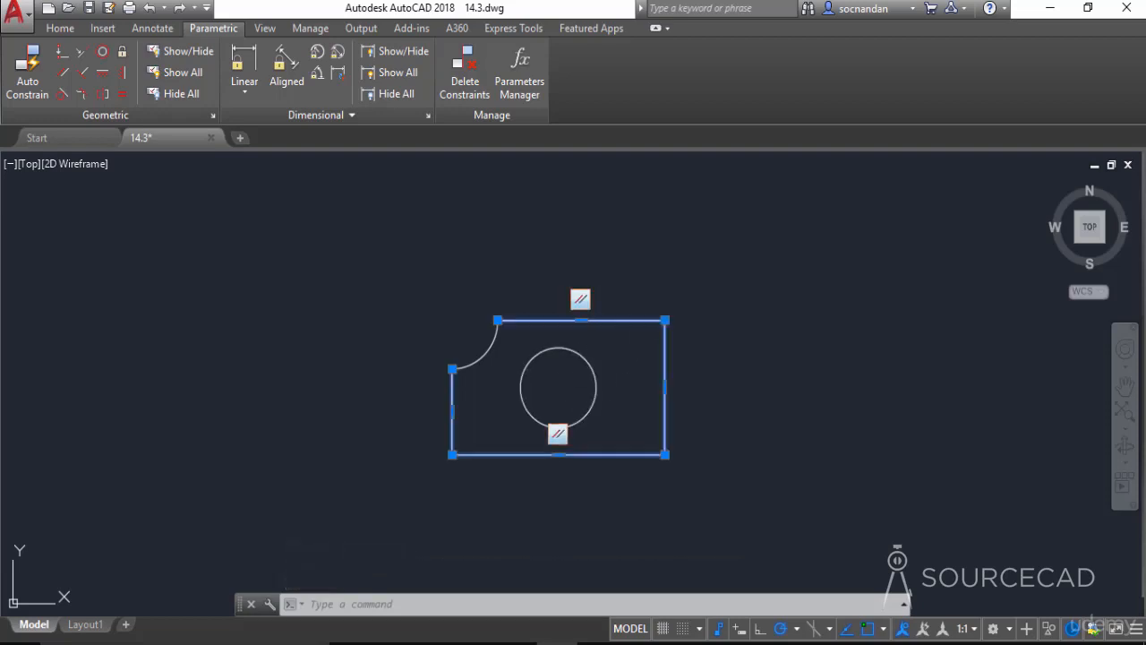
{"action": "left_click", "coordinate": [665, 320]}
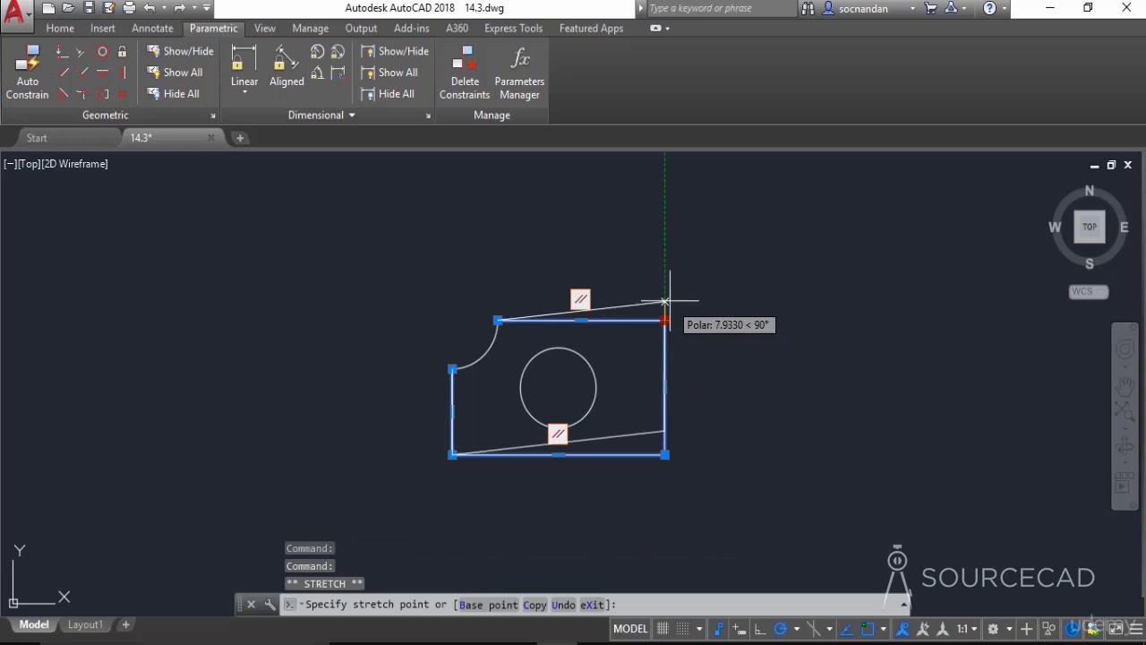
{"action": "left_click", "coordinate": [665, 232]}
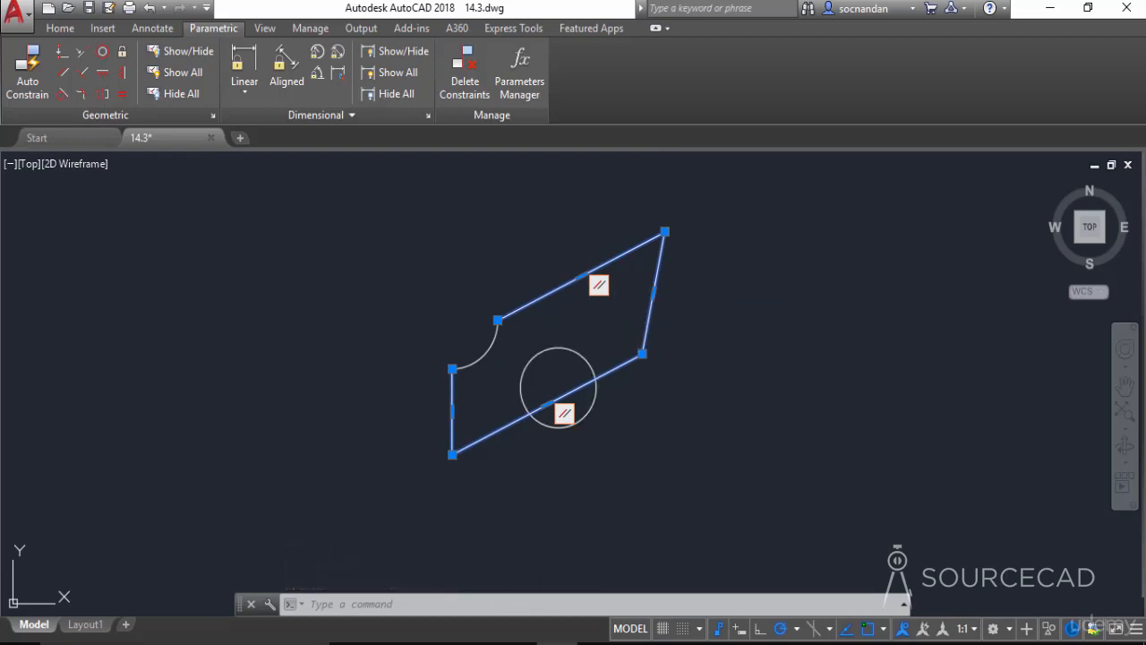
{"action": "key", "text": "ctrl+z"}
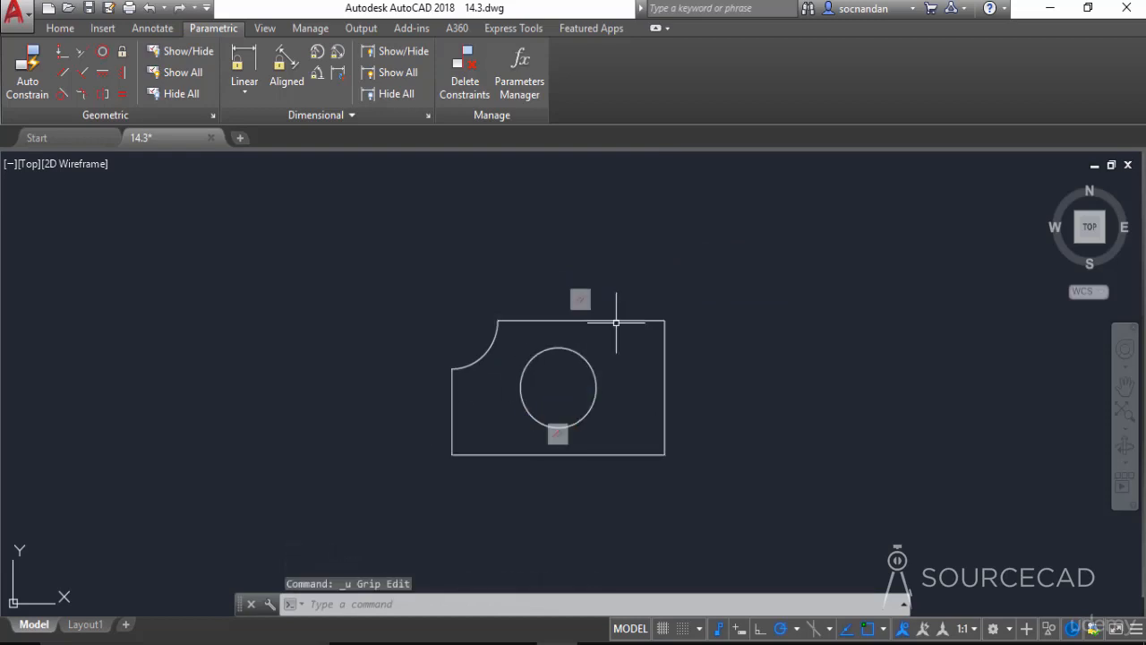
Step: Apply a Parallel constraint between the left and right edges of the plate outline
{"action": "left_click", "coordinate": [64, 74]}
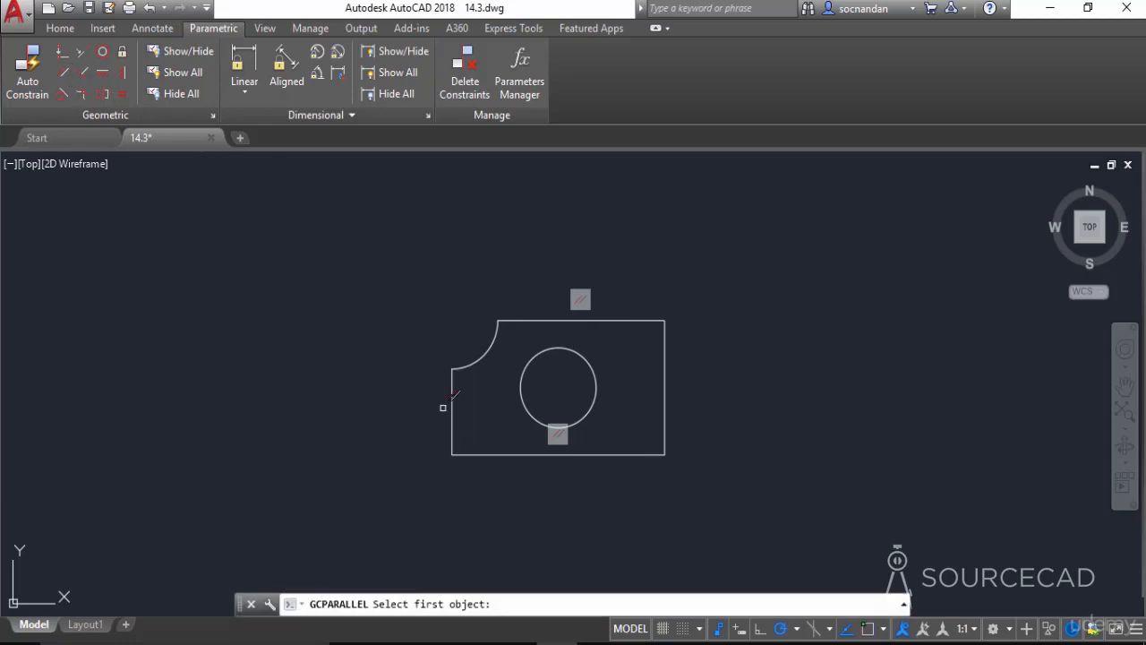
{"action": "left_click", "coordinate": [452, 409]}
{"action": "left_click", "coordinate": [665, 385]}
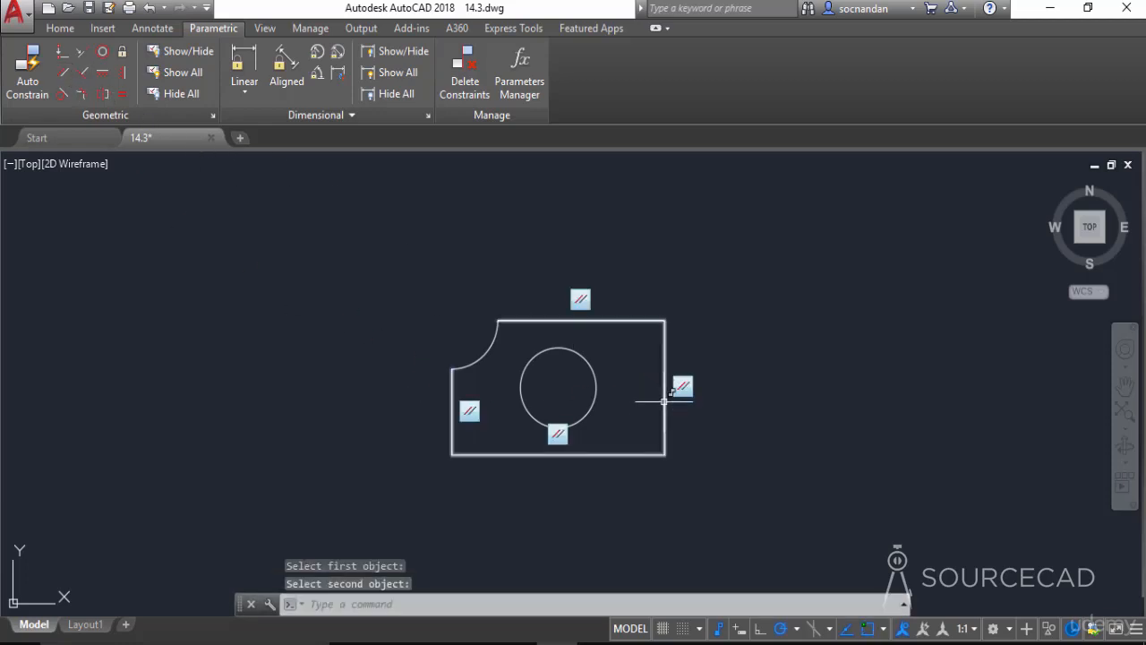
Step: Test both parallel pairs by stretching the outline's lower-right corner outward to the right, and undo the stretch
{"action": "left_click", "coordinate": [664, 454]}
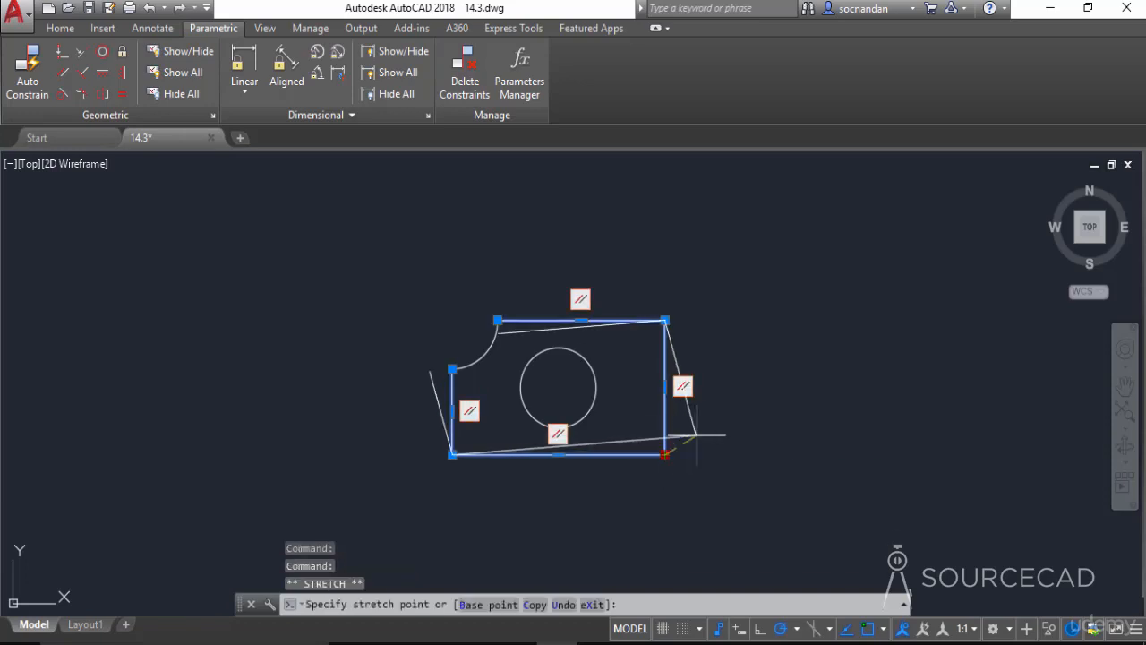
{"action": "left_click", "coordinate": [808, 396]}
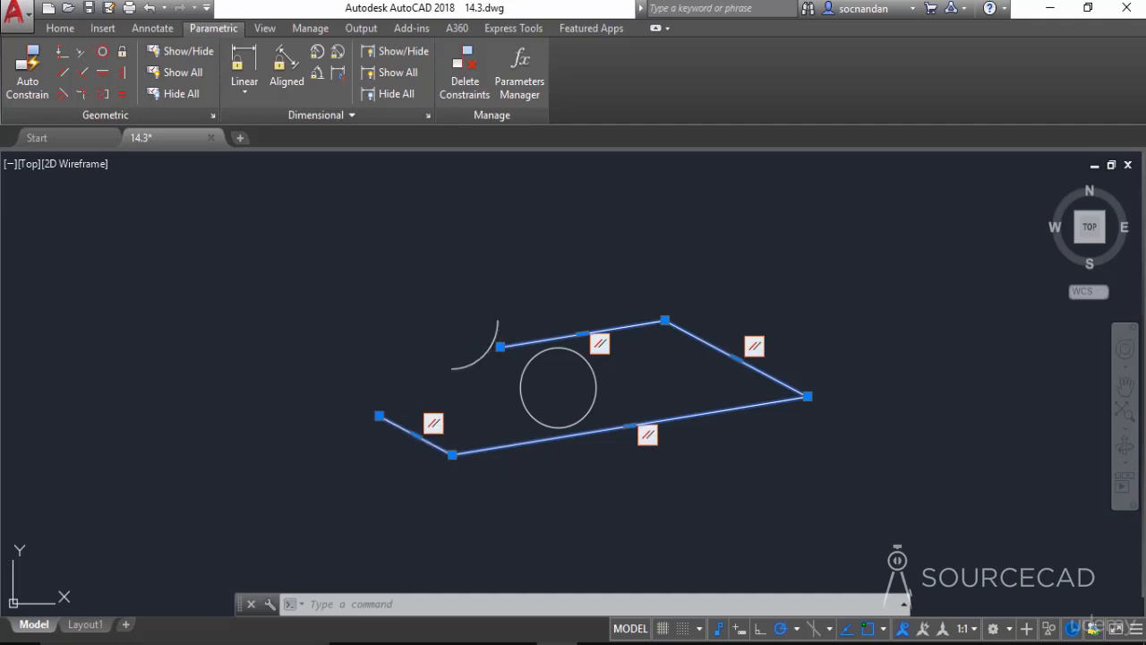
{"action": "key", "text": "ctrl+z"}
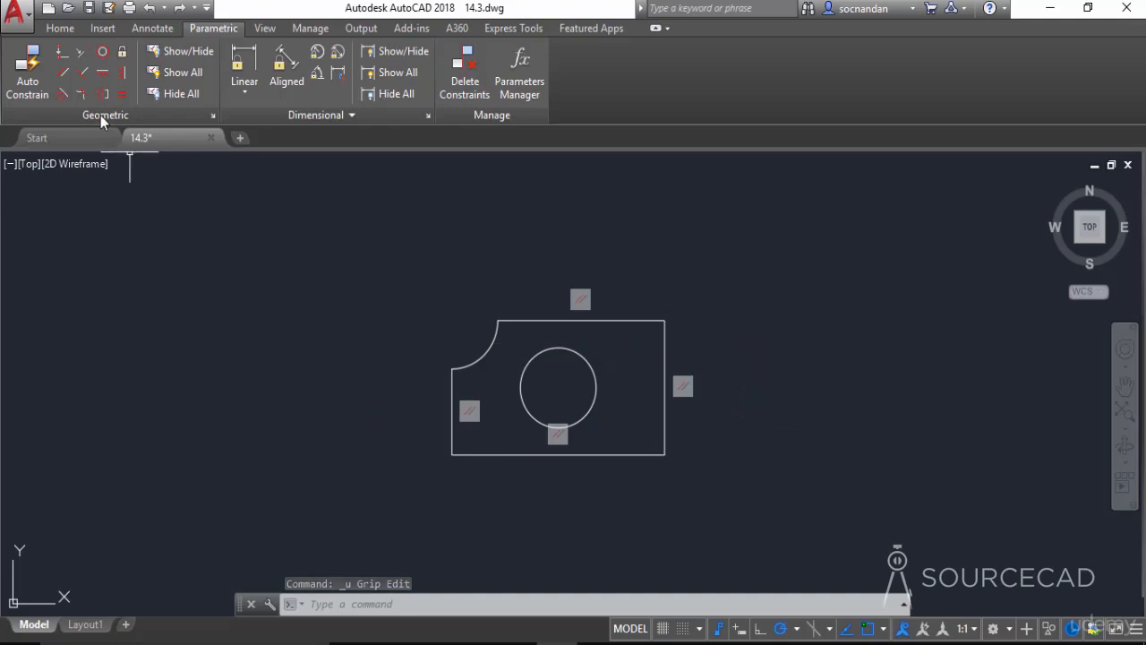
Step: Apply Coincident constraints joining both ends of the corner arc to the adjoining endpoints of the left and top edges
{"action": "left_click", "coordinate": [63, 59]}
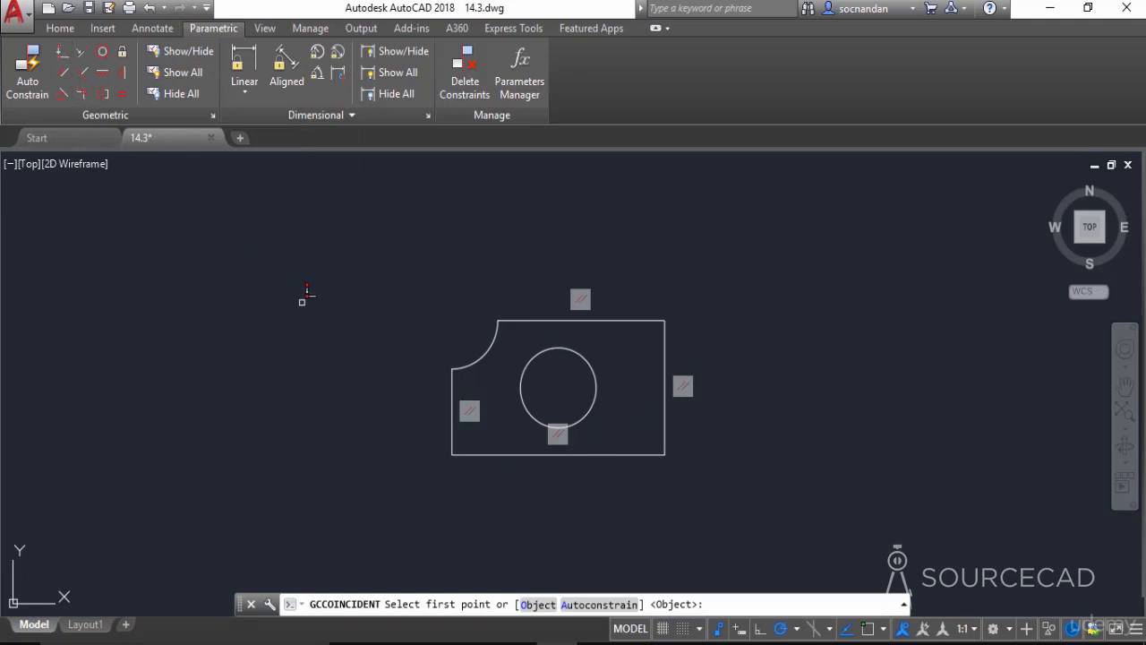
{"action": "left_click", "coordinate": [453, 369]}
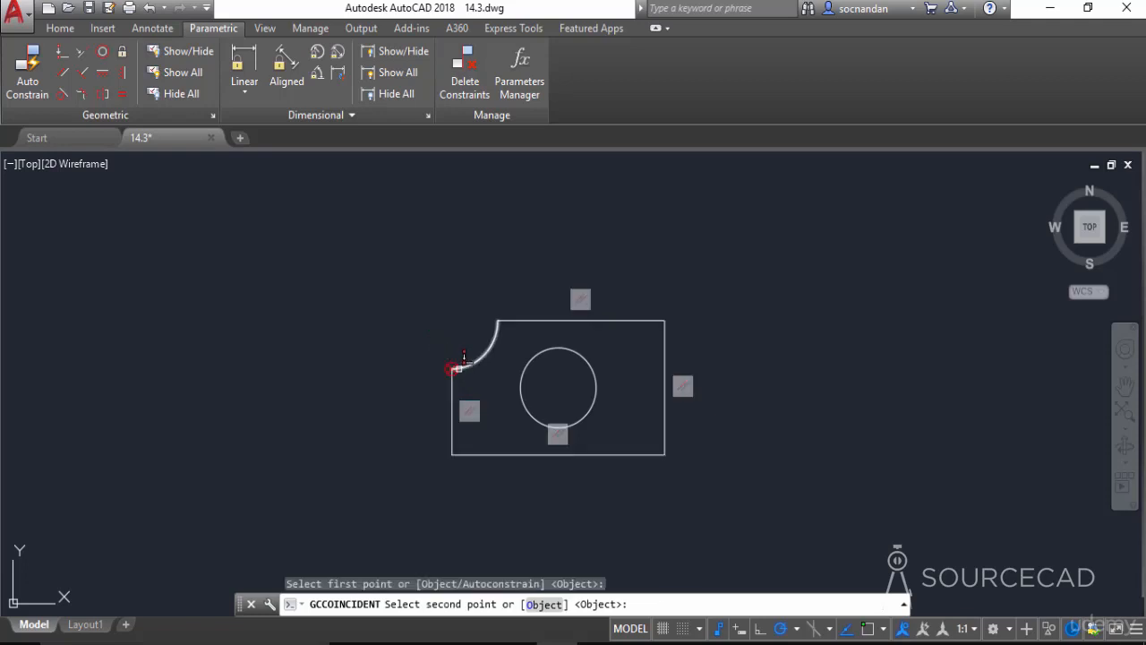
{"action": "left_click", "coordinate": [452, 369]}
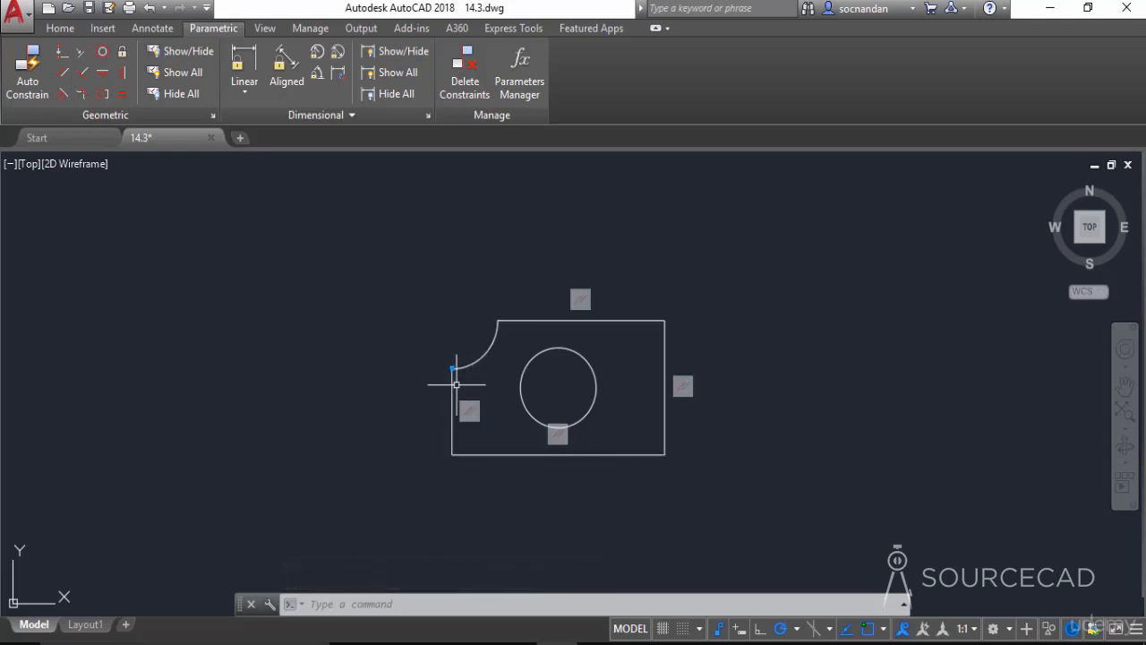
{"action": "left_click", "coordinate": [61, 52]}
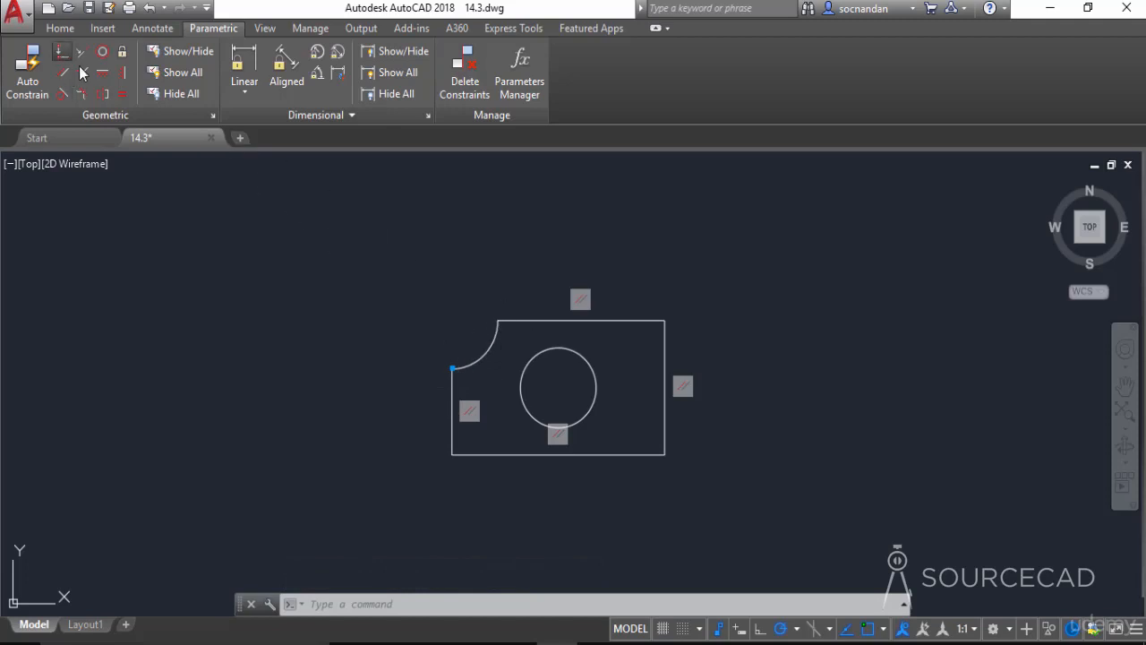
{"action": "left_click", "coordinate": [510, 309]}
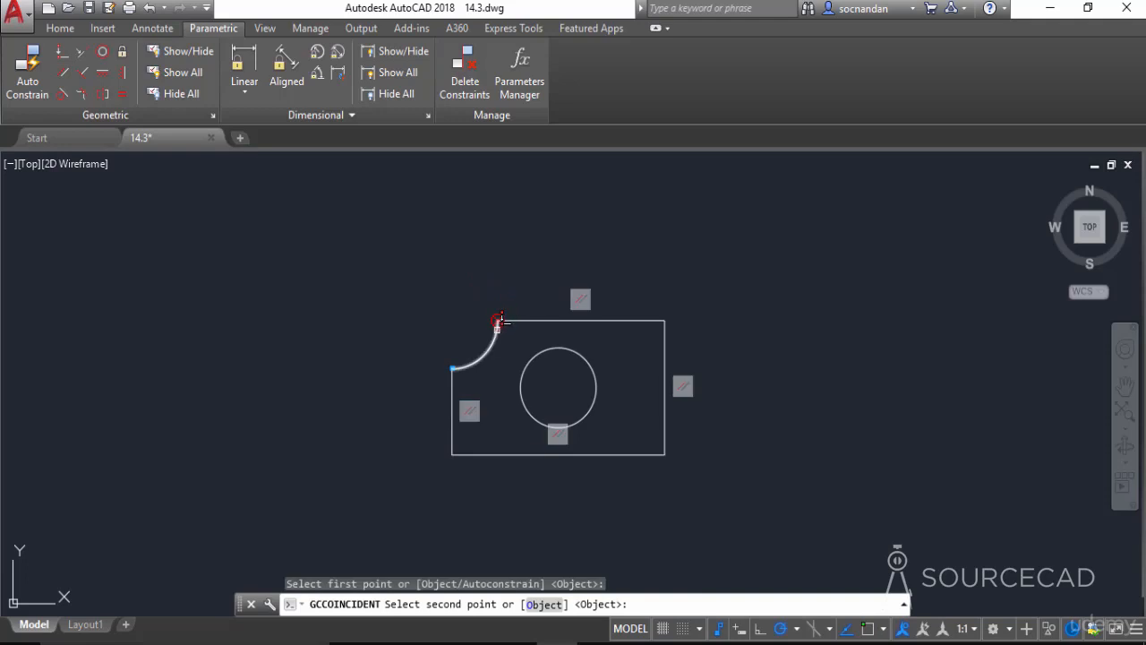
{"action": "left_click", "coordinate": [499, 320]}
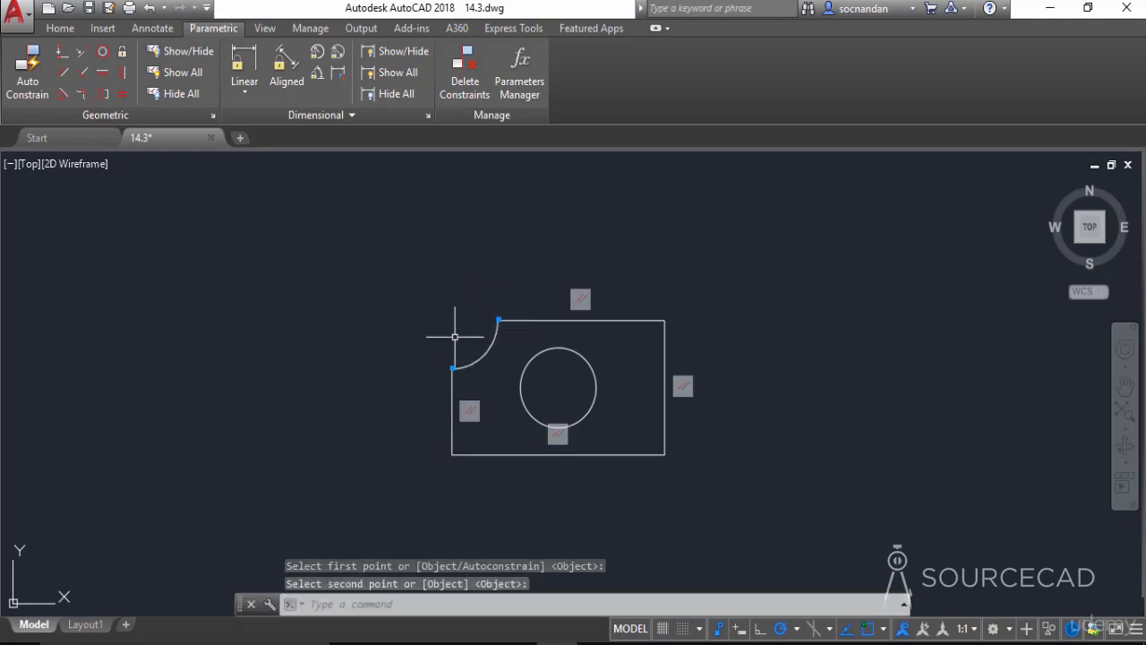
Step: Test the arc's coincident joints by stretching the outline's upper-right corner up and to the left, and undo the stretch
{"action": "left_click", "coordinate": [637, 319]}
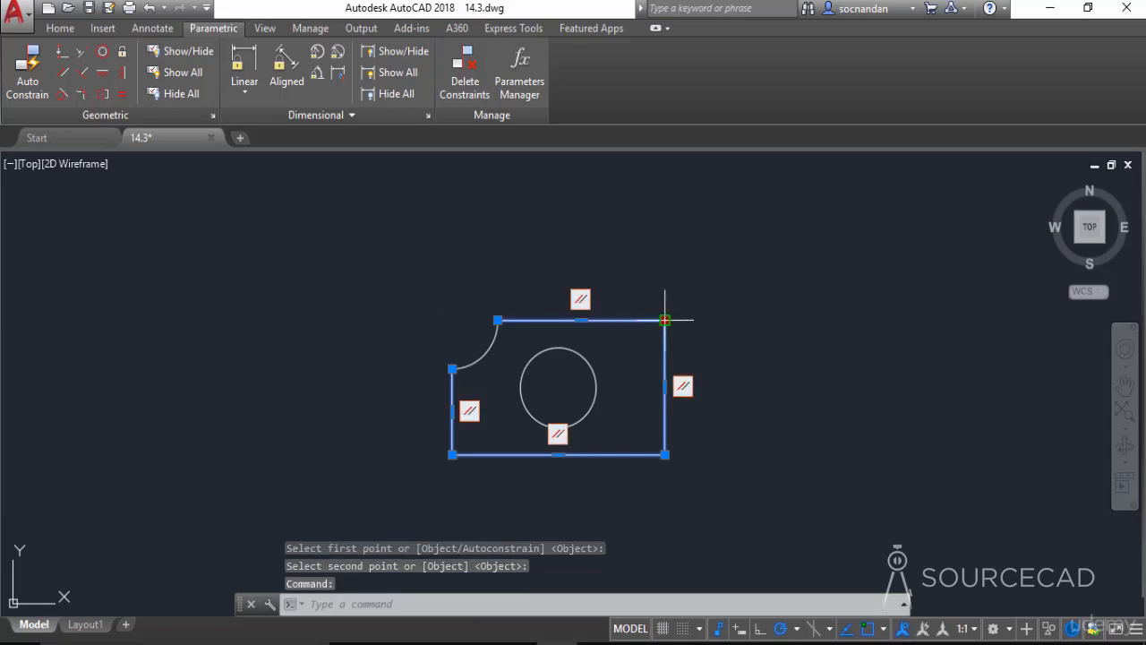
{"action": "left_click", "coordinate": [664, 319]}
{"action": "left_click", "coordinate": [627, 226]}
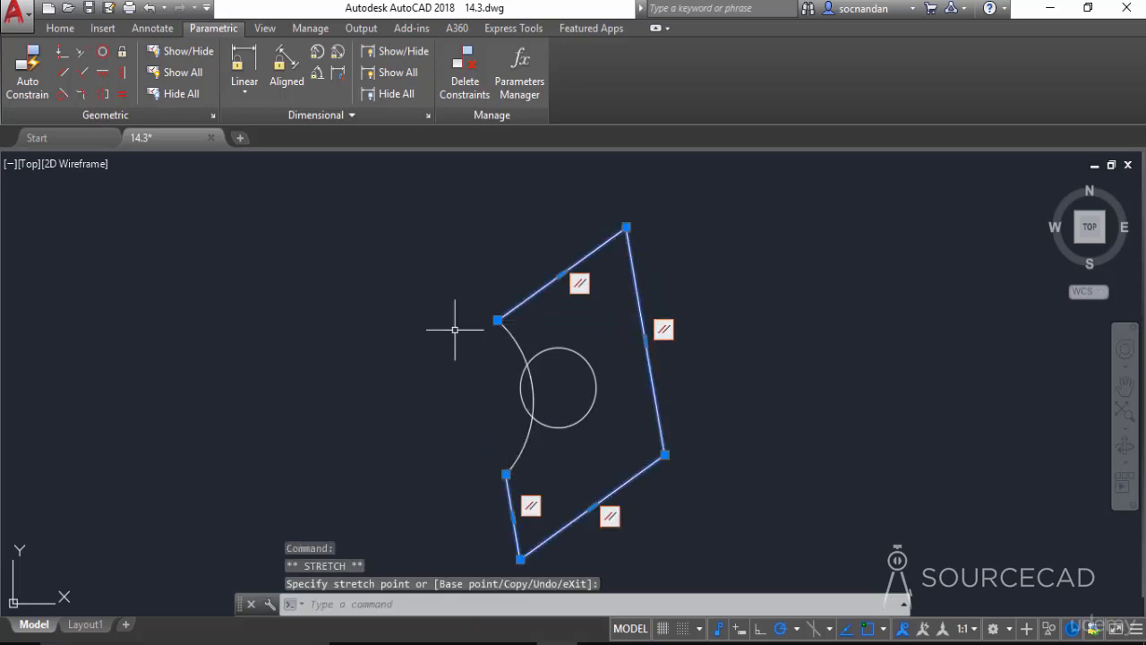
{"action": "key", "text": "Escape"}
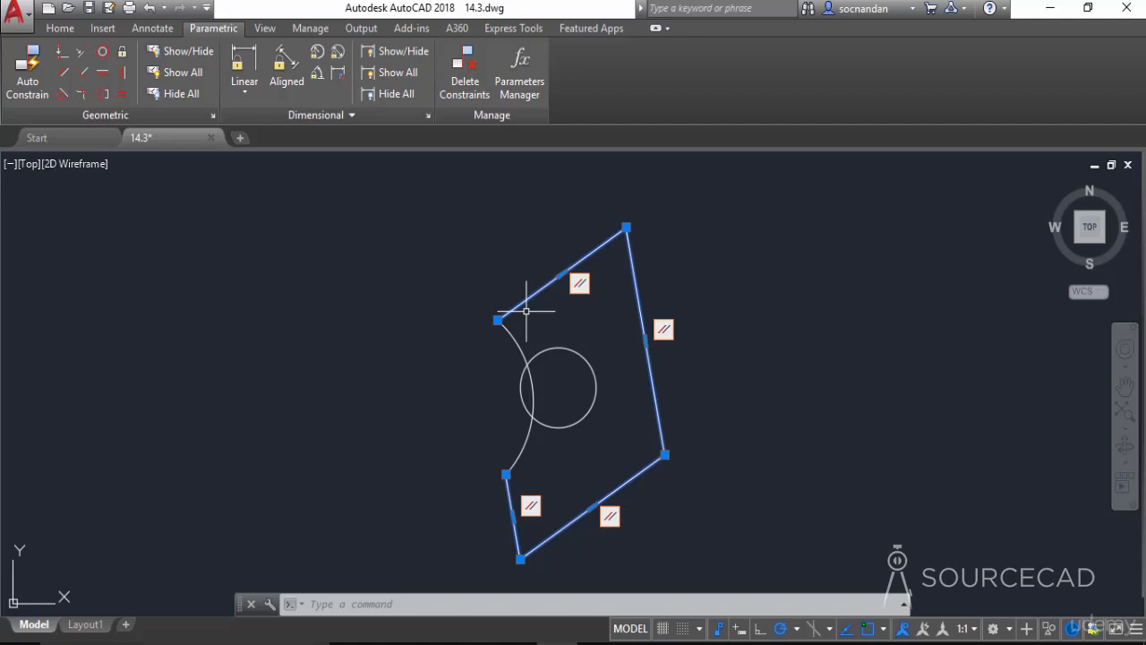
{"action": "key", "text": "ctrl+z"}
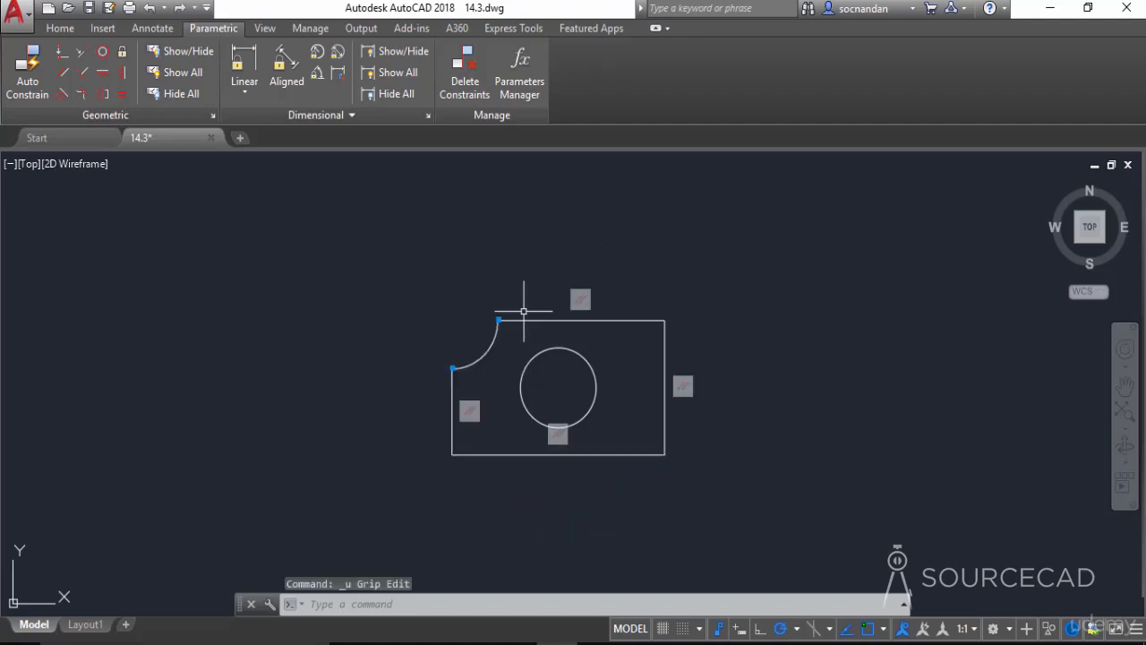
Step: Apply a Perpendicular constraint between the bottom and right edges of the plate outline
{"action": "left_click", "coordinate": [82, 73]}
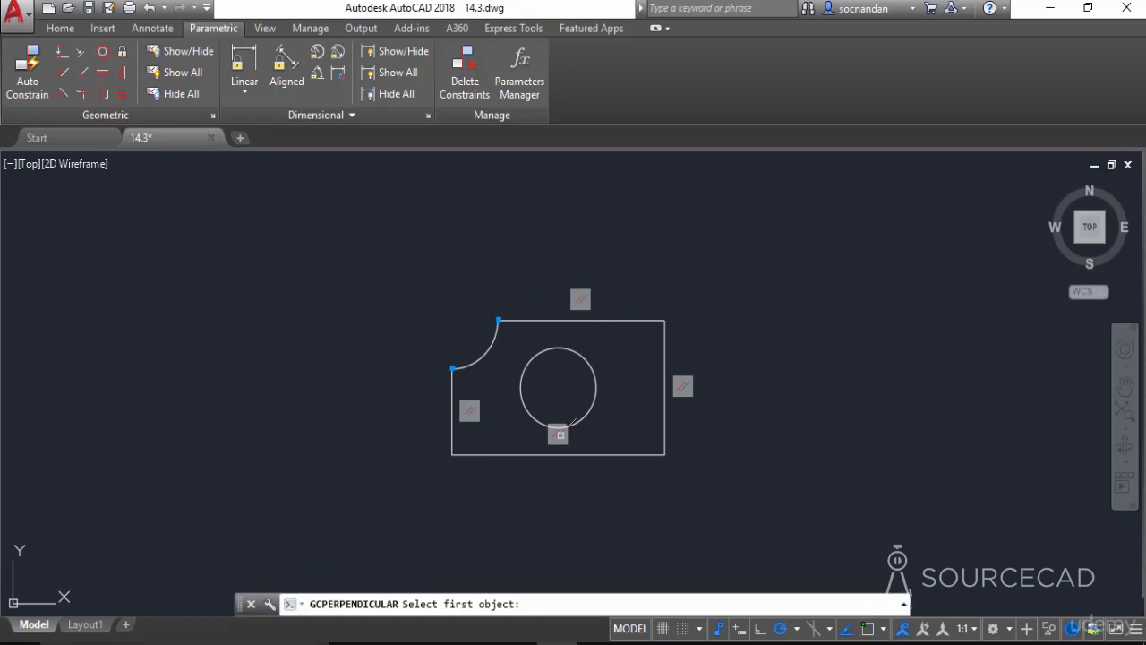
{"action": "left_click", "coordinate": [618, 454]}
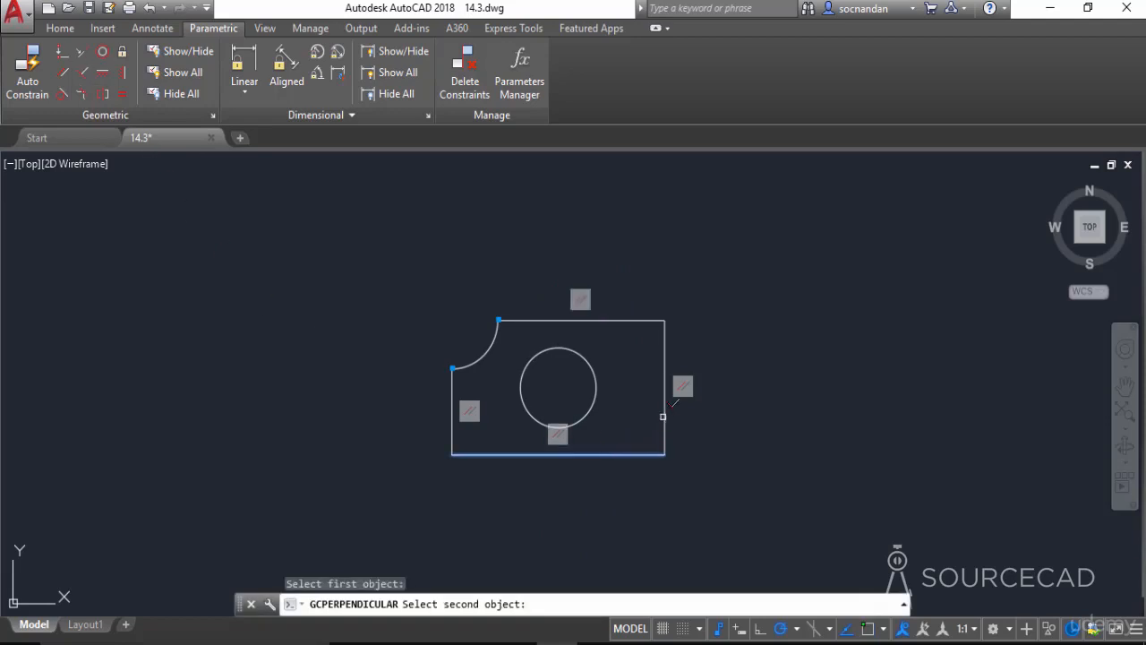
{"action": "left_click", "coordinate": [662, 417]}
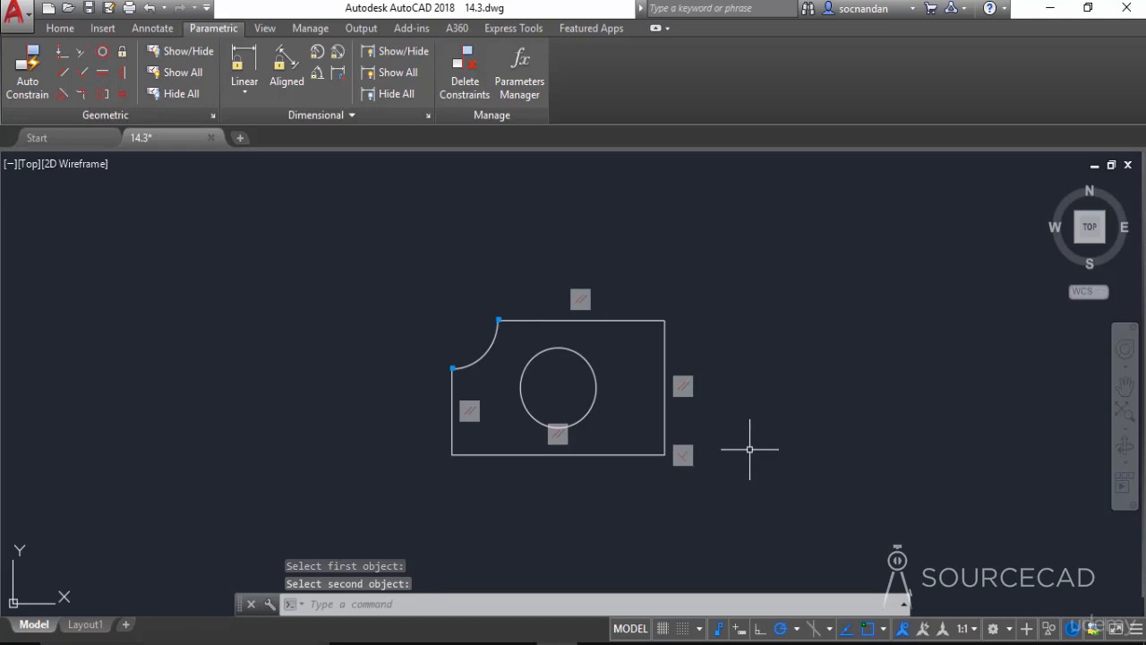
Step: Test the perpendicular edges by stretching the outline's upper-right corner outward to the right, and undo the stretch
{"action": "left_click", "coordinate": [663, 417]}
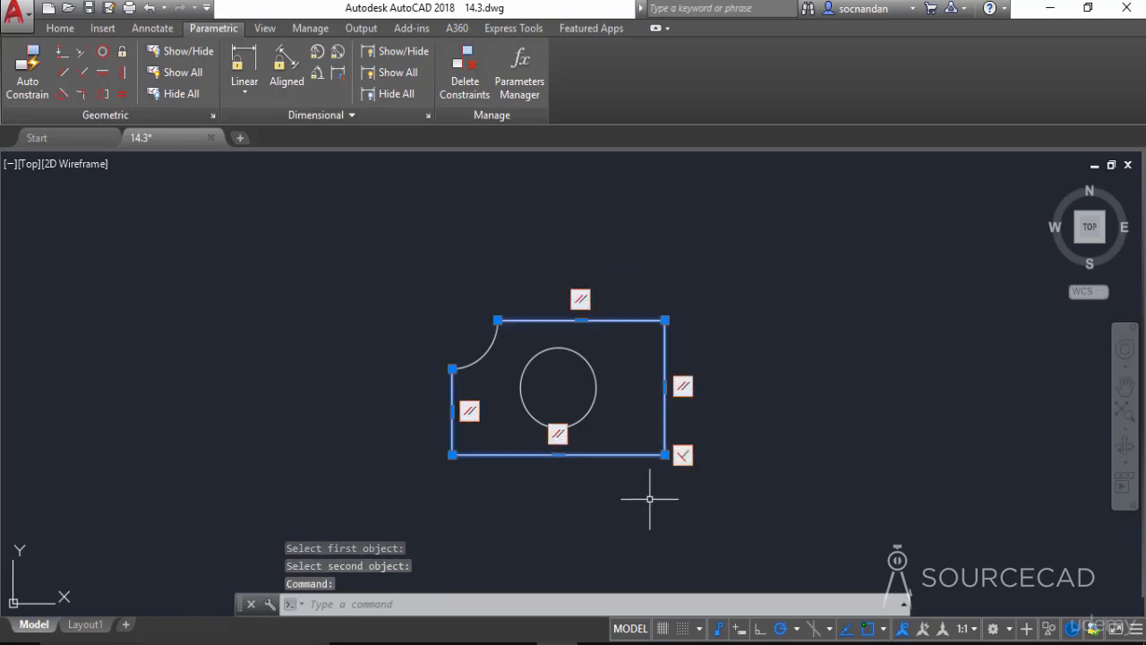
{"action": "left_click", "coordinate": [664, 320]}
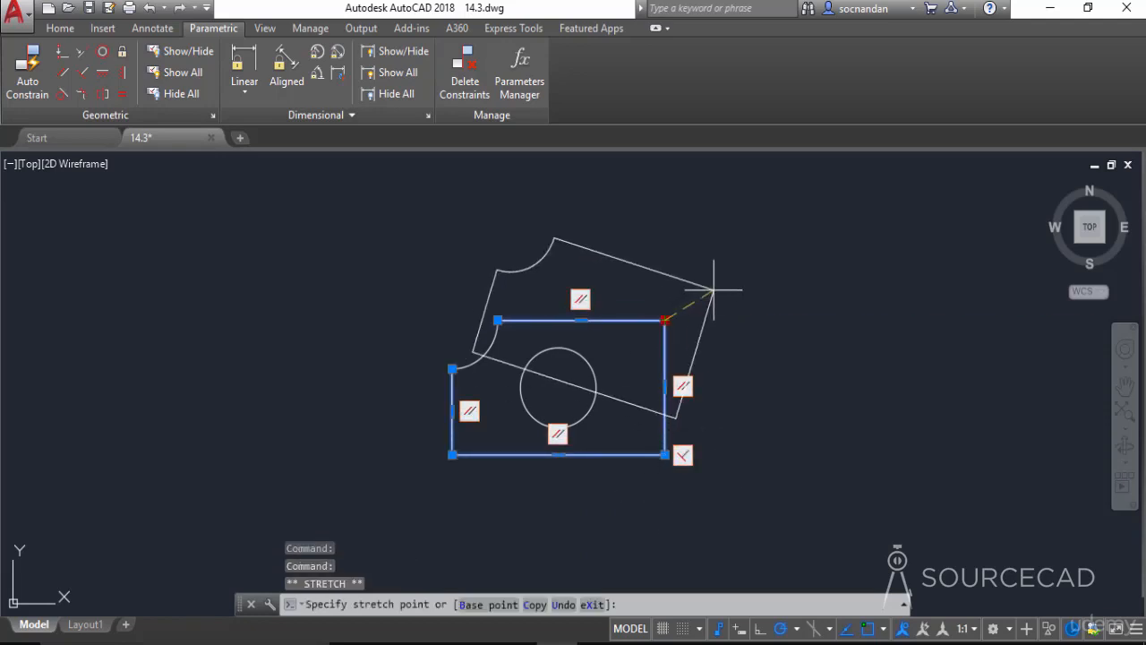
{"action": "left_click", "coordinate": [784, 292]}
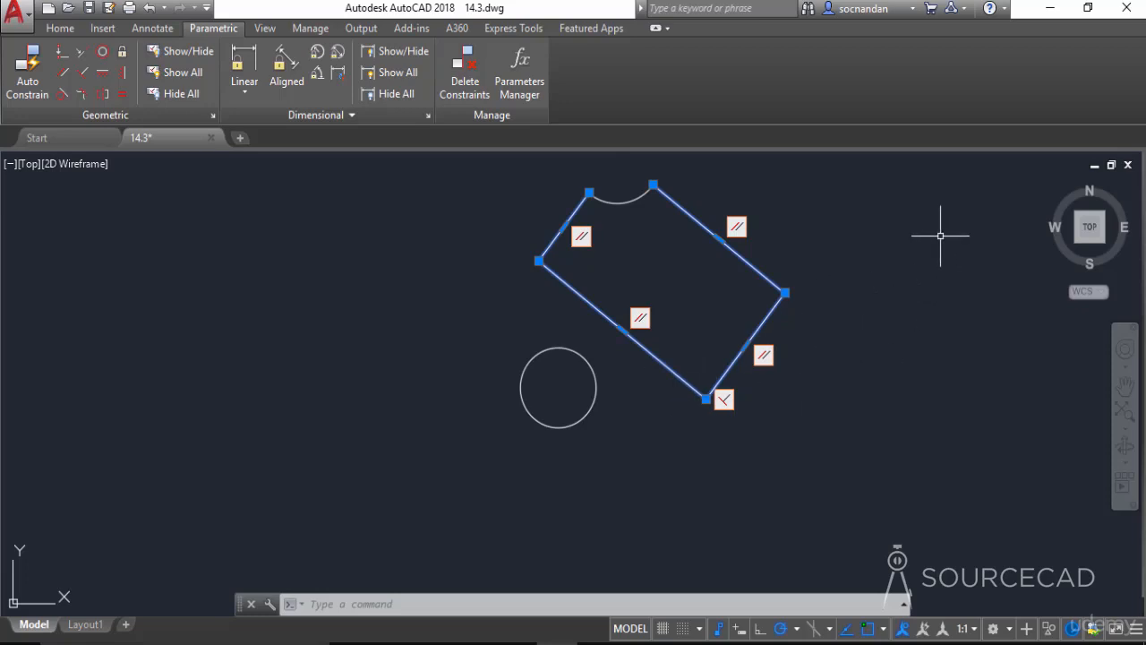
{"action": "key", "text": "ctrl+z"}
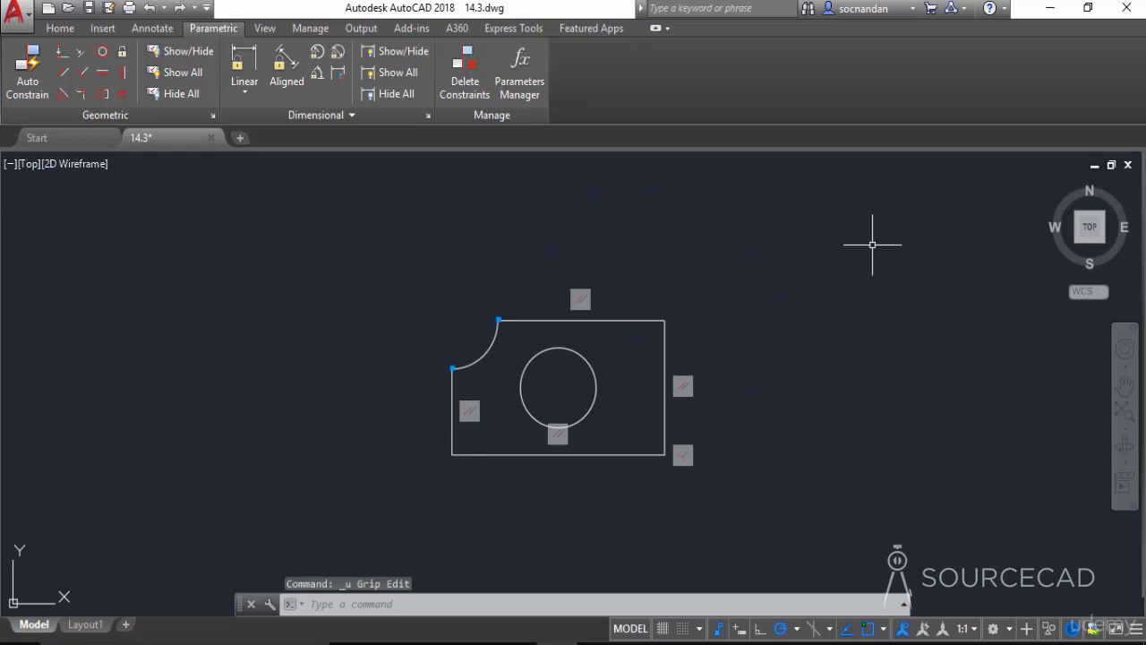
Step: Lock the outline's lower-left corner in place with a Fix constraint
{"action": "left_click", "coordinate": [125, 49]}
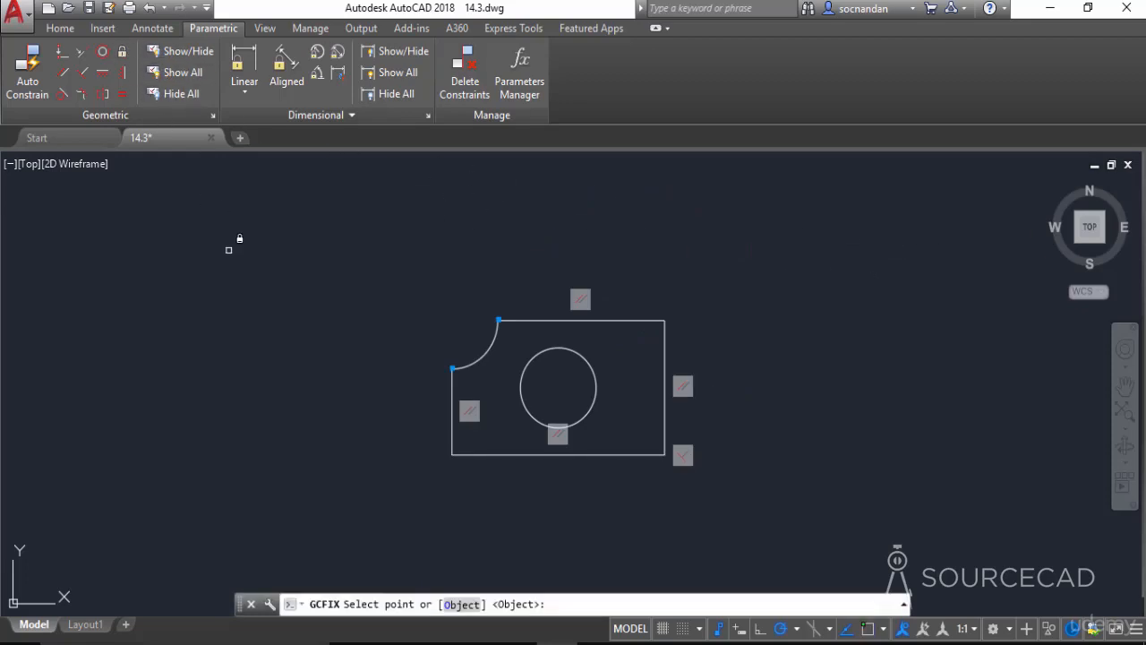
{"action": "left_click", "coordinate": [458, 456]}
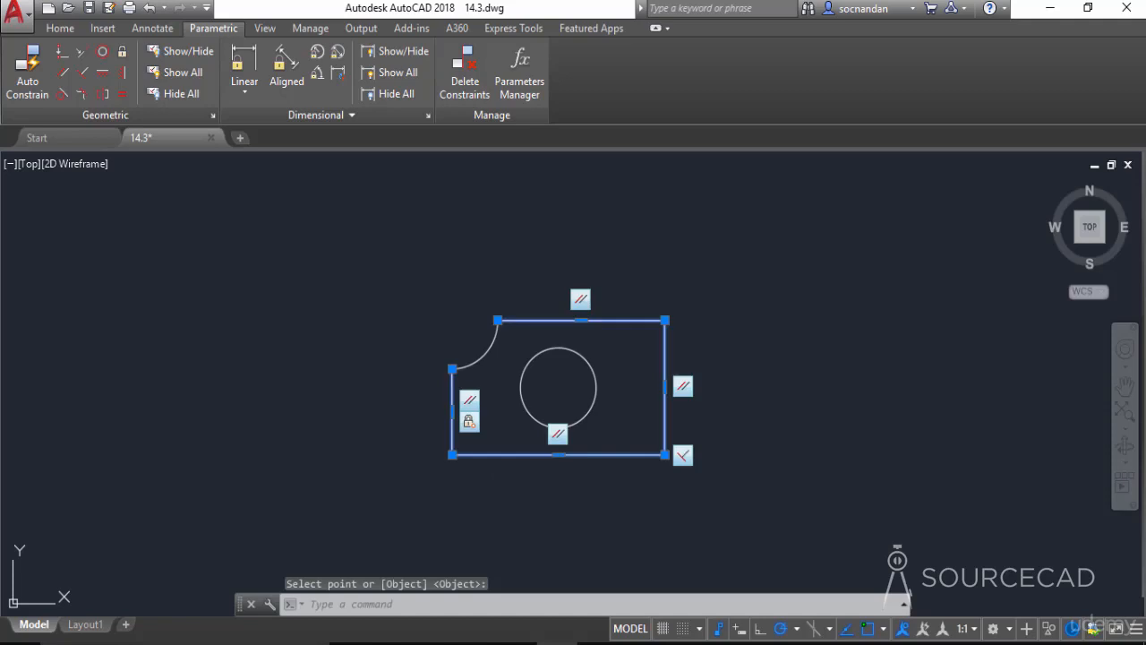
Step: Try to stretch the outline from its upper-right corner and from the middle of its bottom edge
{"action": "left_click", "coordinate": [525, 454]}
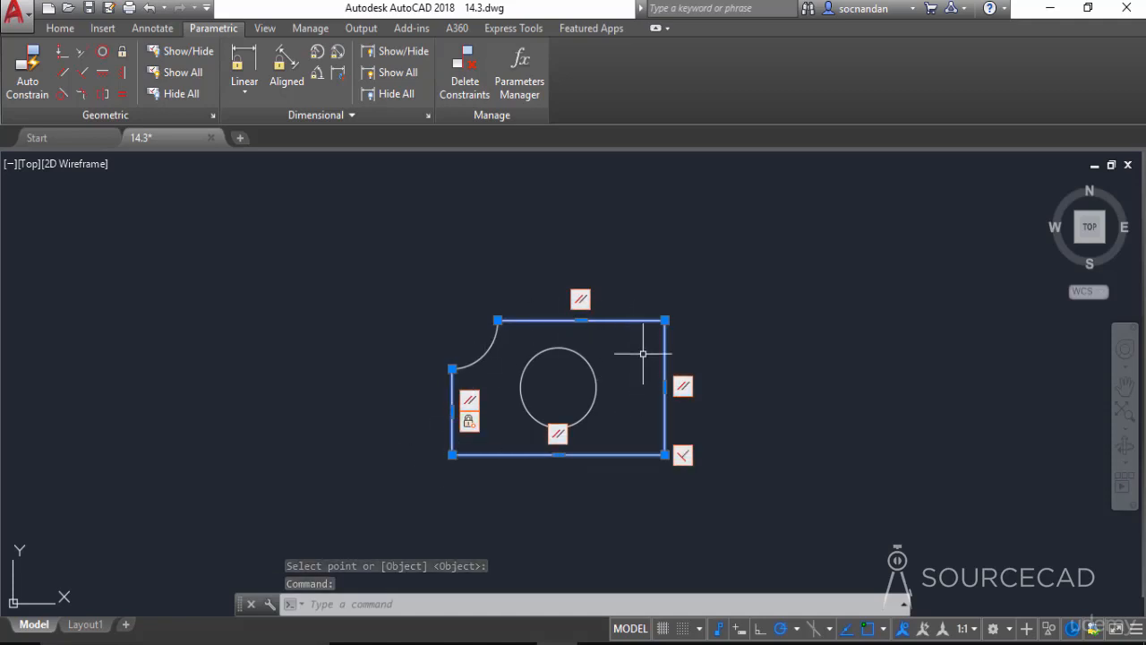
{"action": "left_click", "coordinate": [664, 320]}
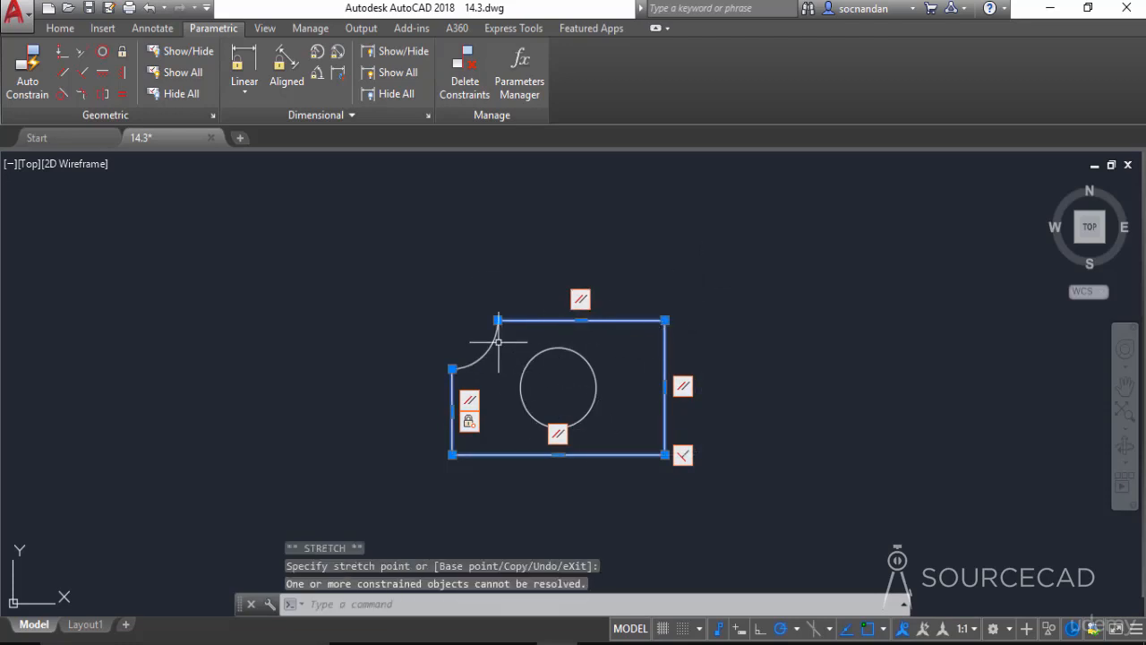
{"action": "left_click", "coordinate": [557, 455]}
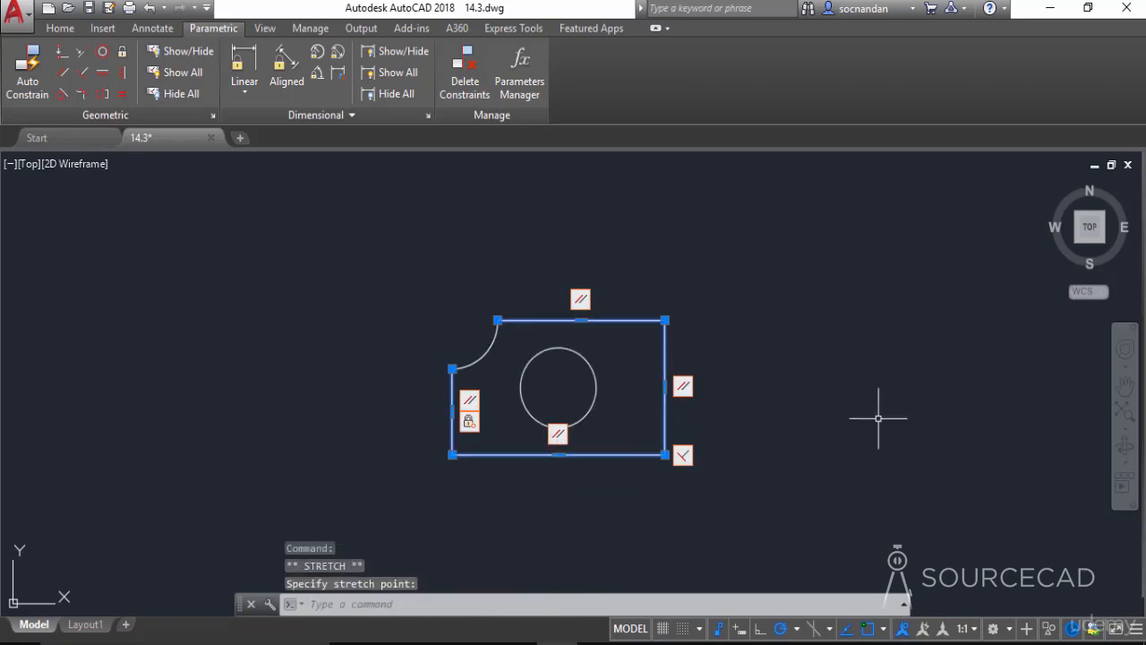
Step: Deselect the outline, then hide all geometric constraint bars in the drawing and show them all again
{"action": "key", "text": "Escape"}
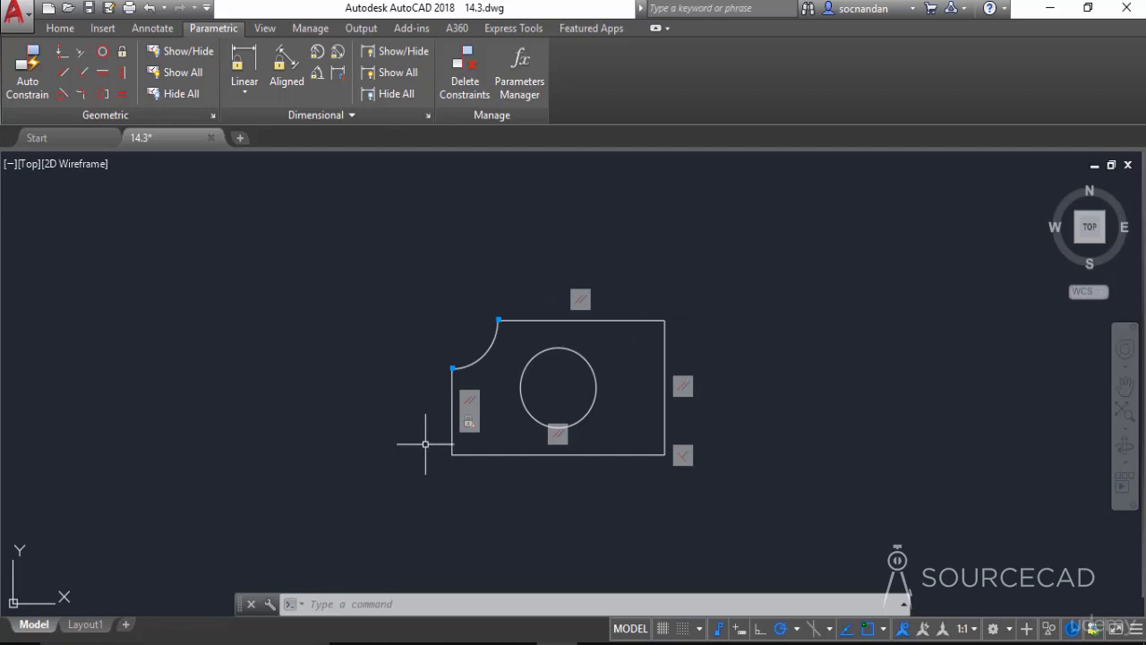
{"action": "left_click", "coordinate": [187, 95]}
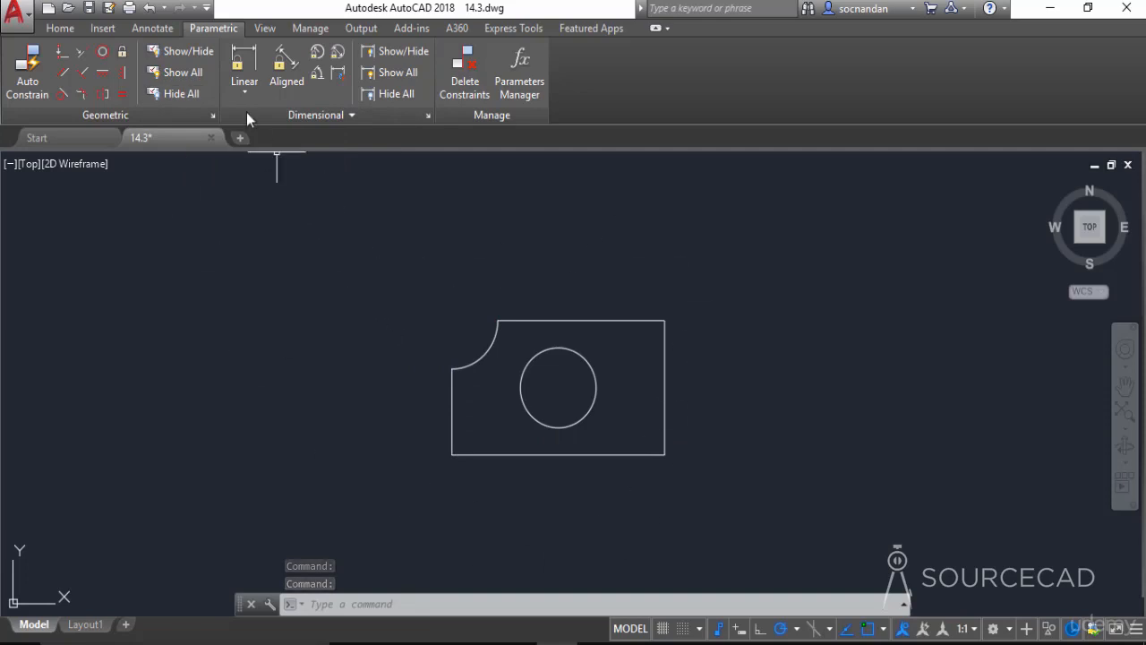
{"action": "left_click", "coordinate": [183, 73]}
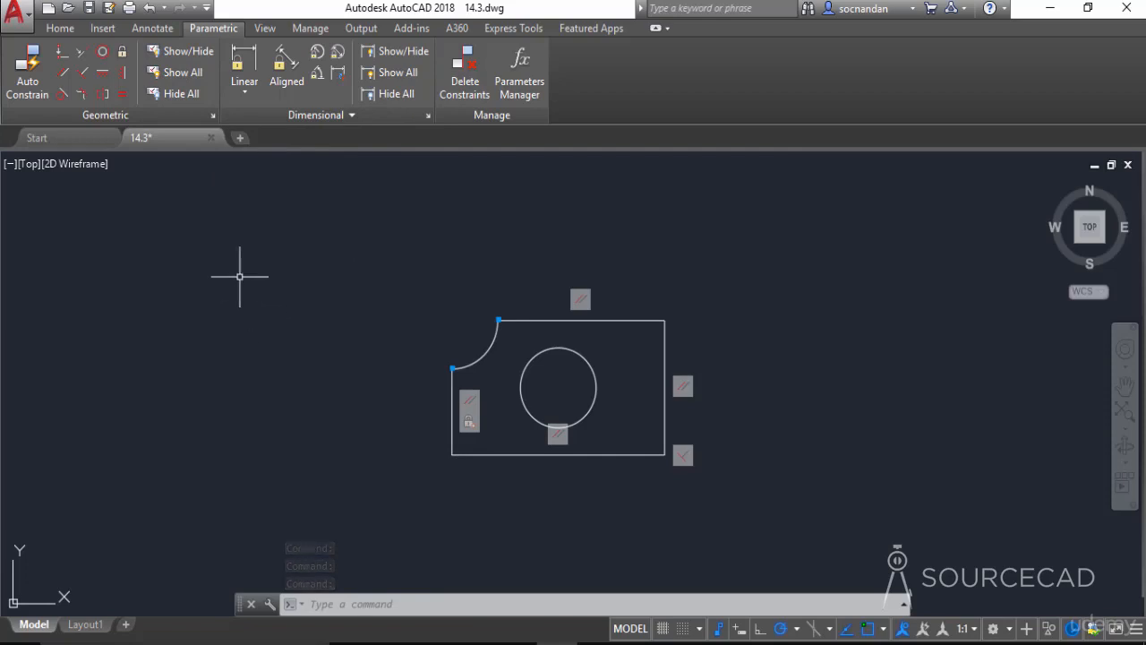
Step: Hide the geometric constraint bars of only the plate's left edge and corner arc with the Hide option
{"action": "left_click", "coordinate": [188, 52]}
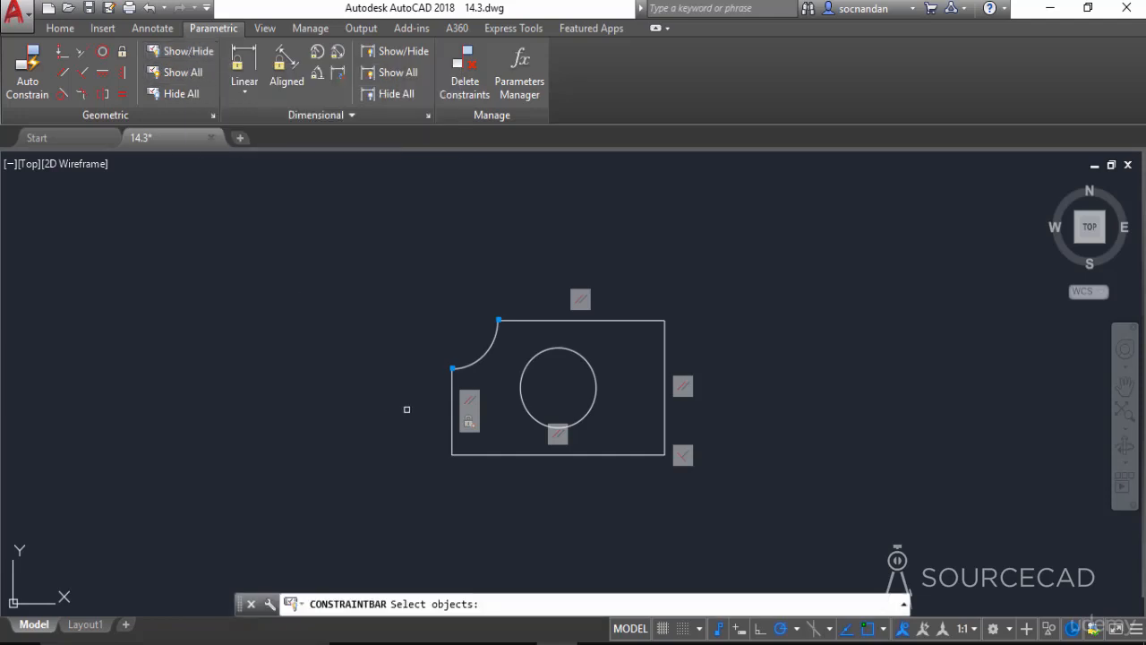
{"action": "left_click", "coordinate": [454, 390]}
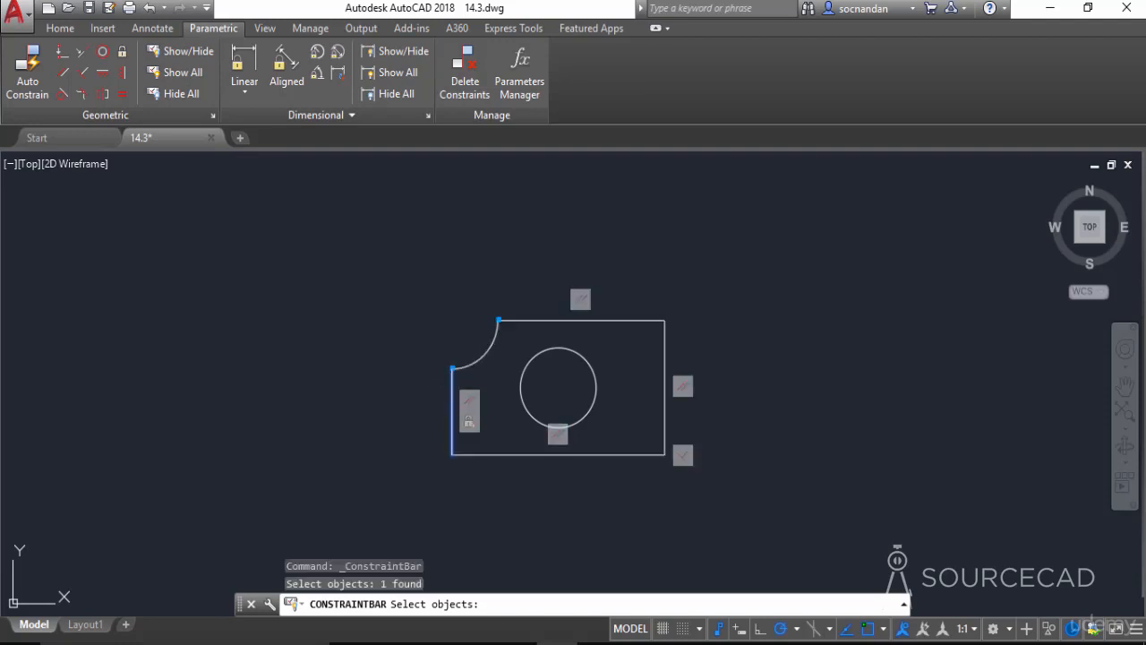
{"action": "left_click", "coordinate": [478, 353]}
{"action": "key", "text": "Return"}
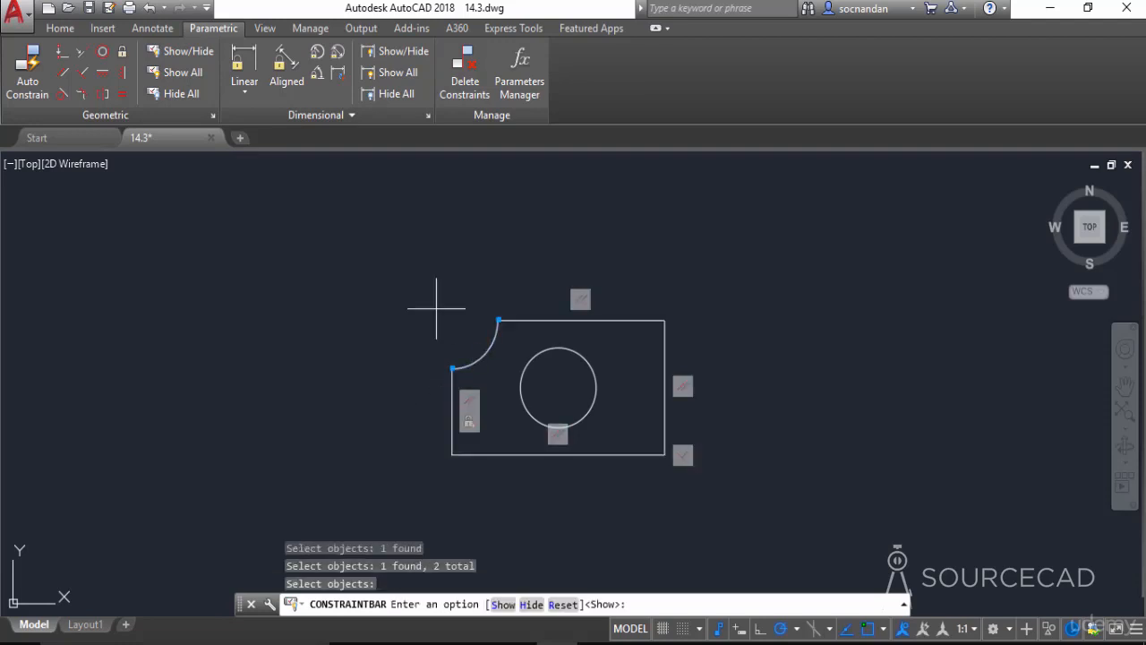
{"action": "left_click", "coordinate": [532, 605]}
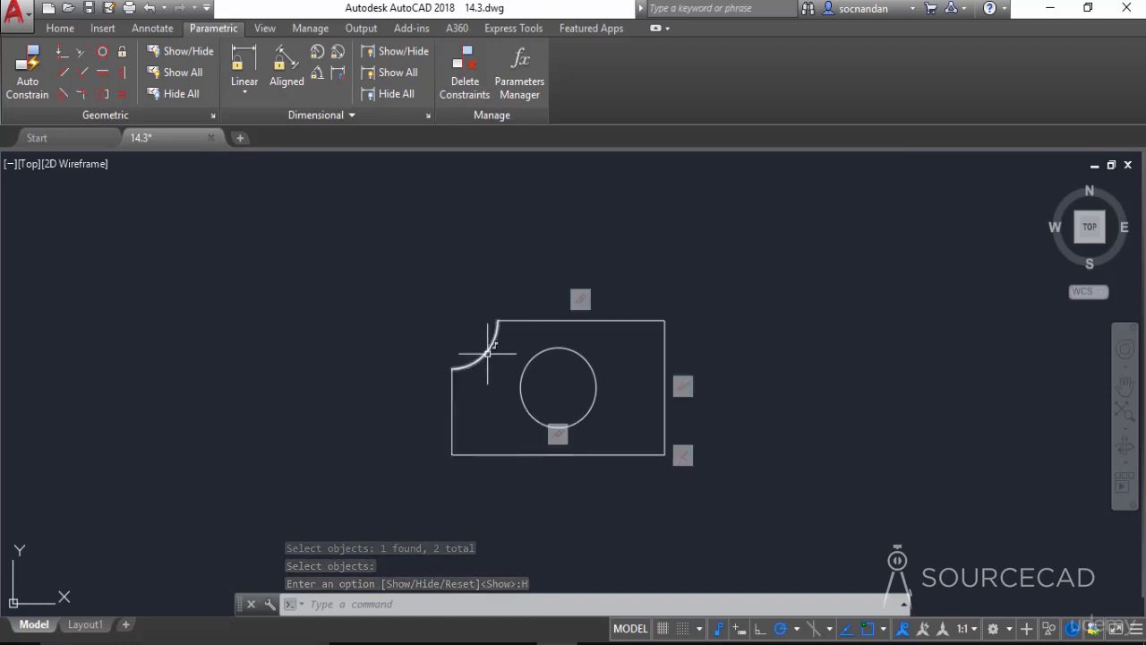
Step: Show all geometric constraint bars again and individually close the ones beside the left edge and above the top edge
{"action": "left_click", "coordinate": [176, 72]}
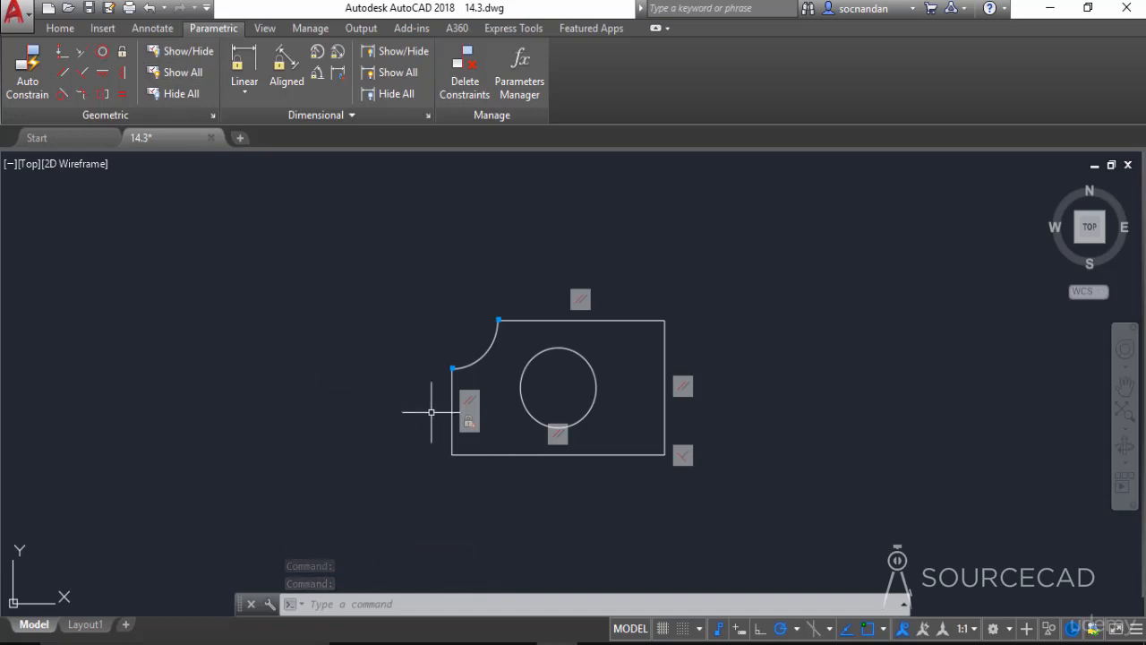
{"action": "left_click", "coordinate": [477, 436]}
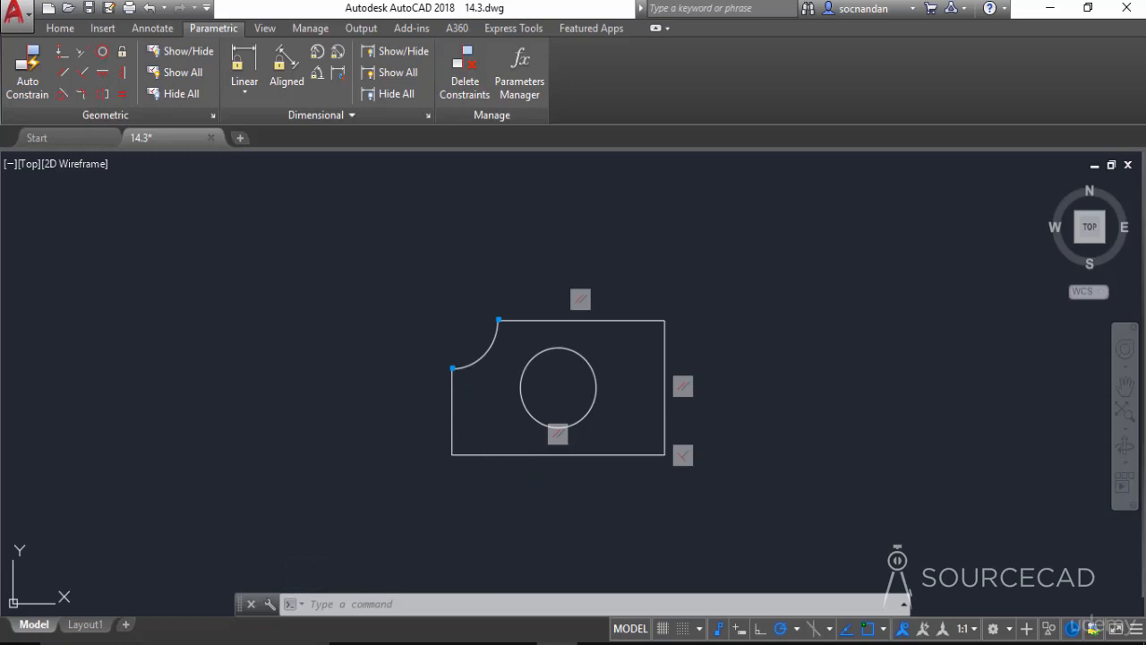
{"action": "left_click", "coordinate": [588, 314]}
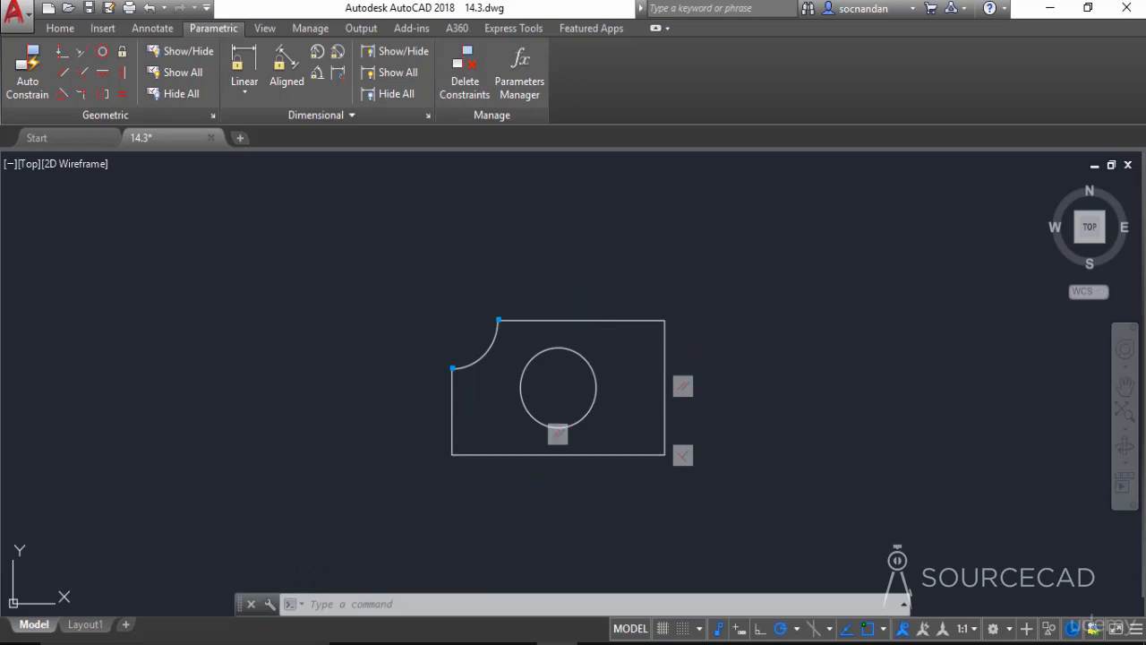